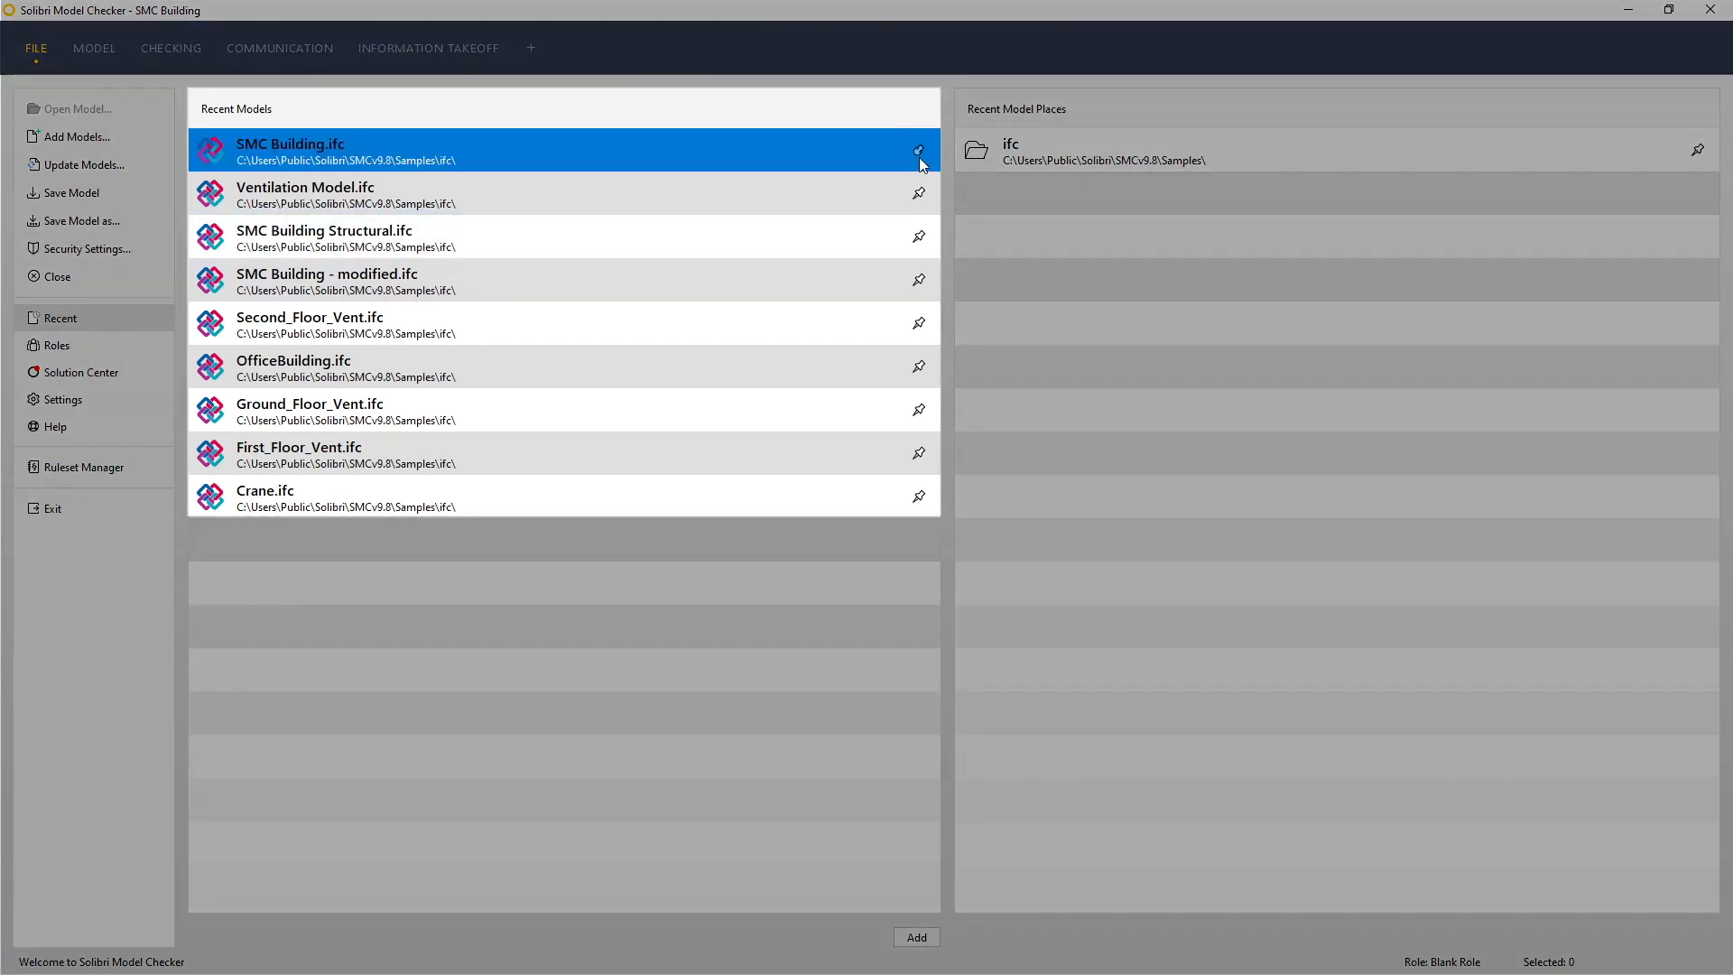
Step: Pin SMC Building.ifc and SMC Building - modified.ifc in the recent models list
{"action": "left_click", "coordinate": [918, 150]}
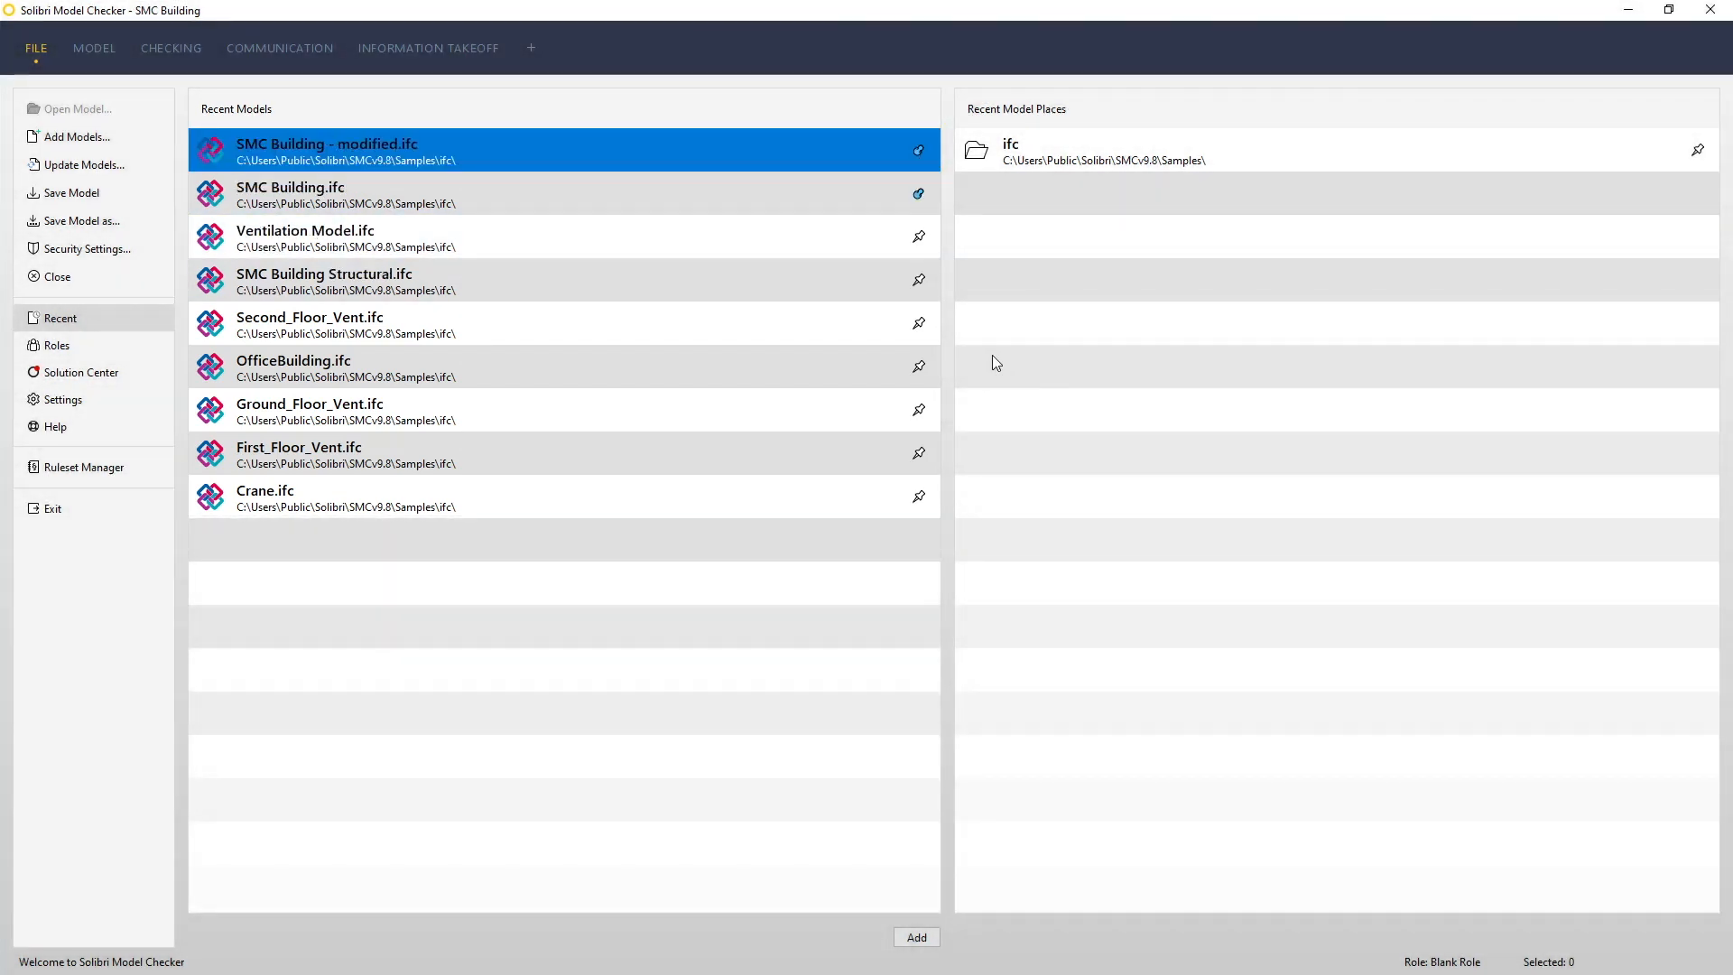
{"action": "left_click", "coordinate": [919, 194]}
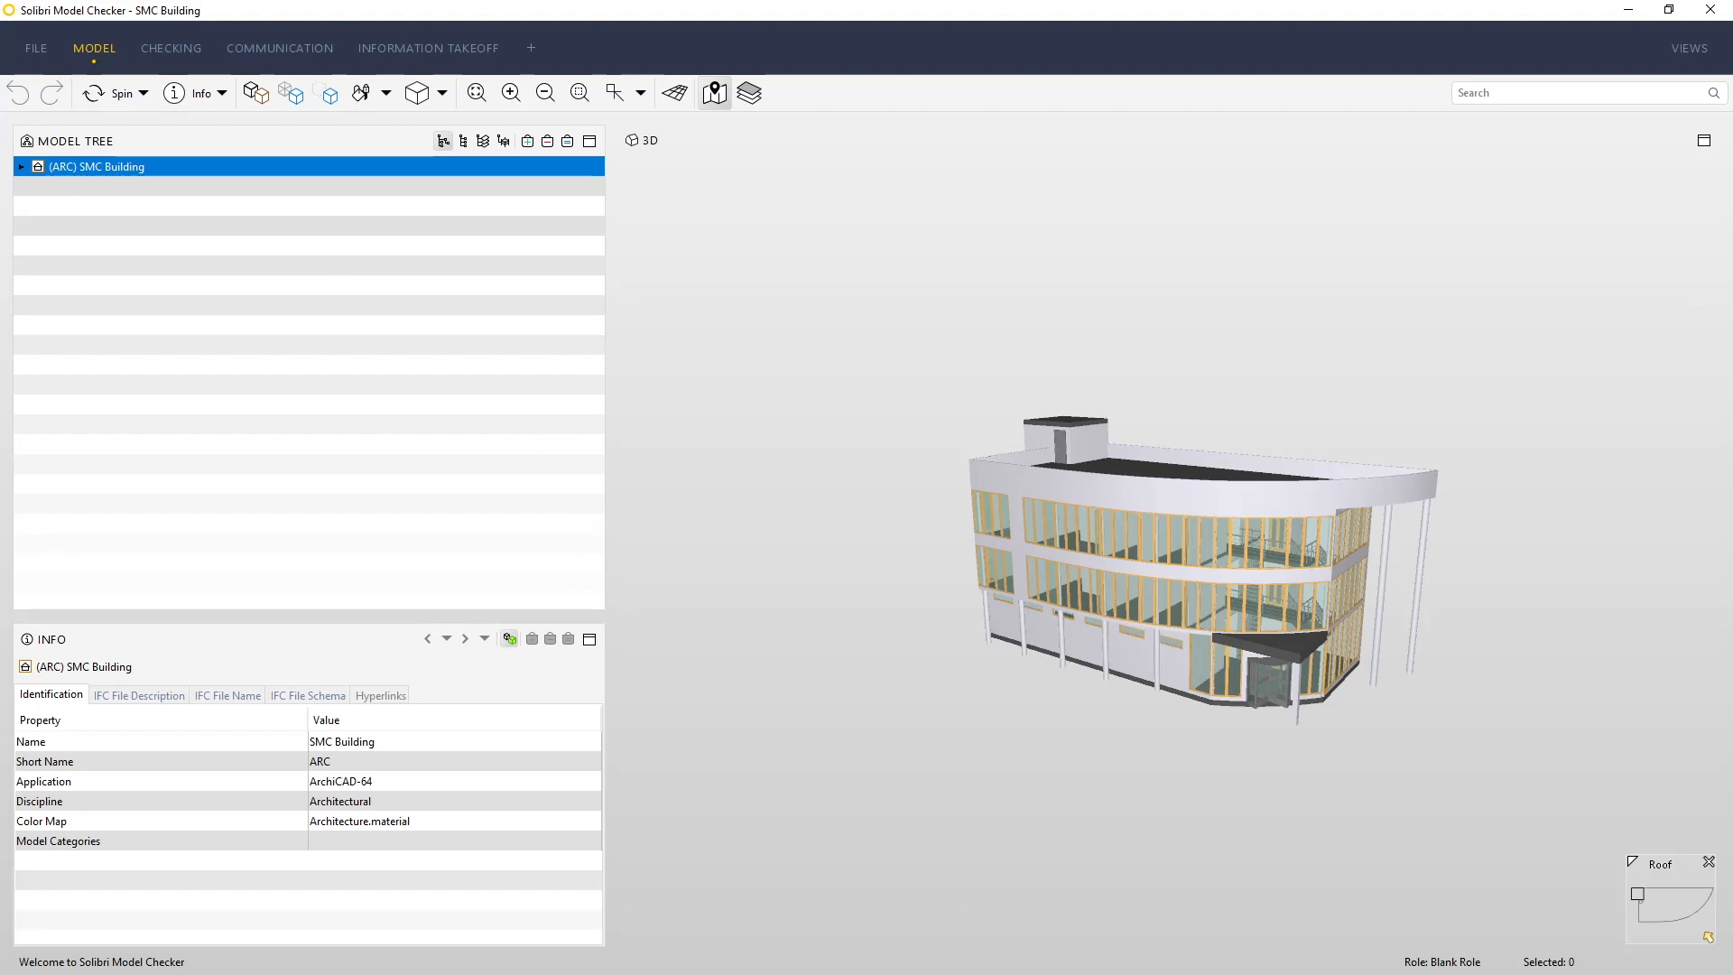
Step: Enable Compact Layout in the general user interface settings
{"action": "left_click", "coordinate": [36, 48]}
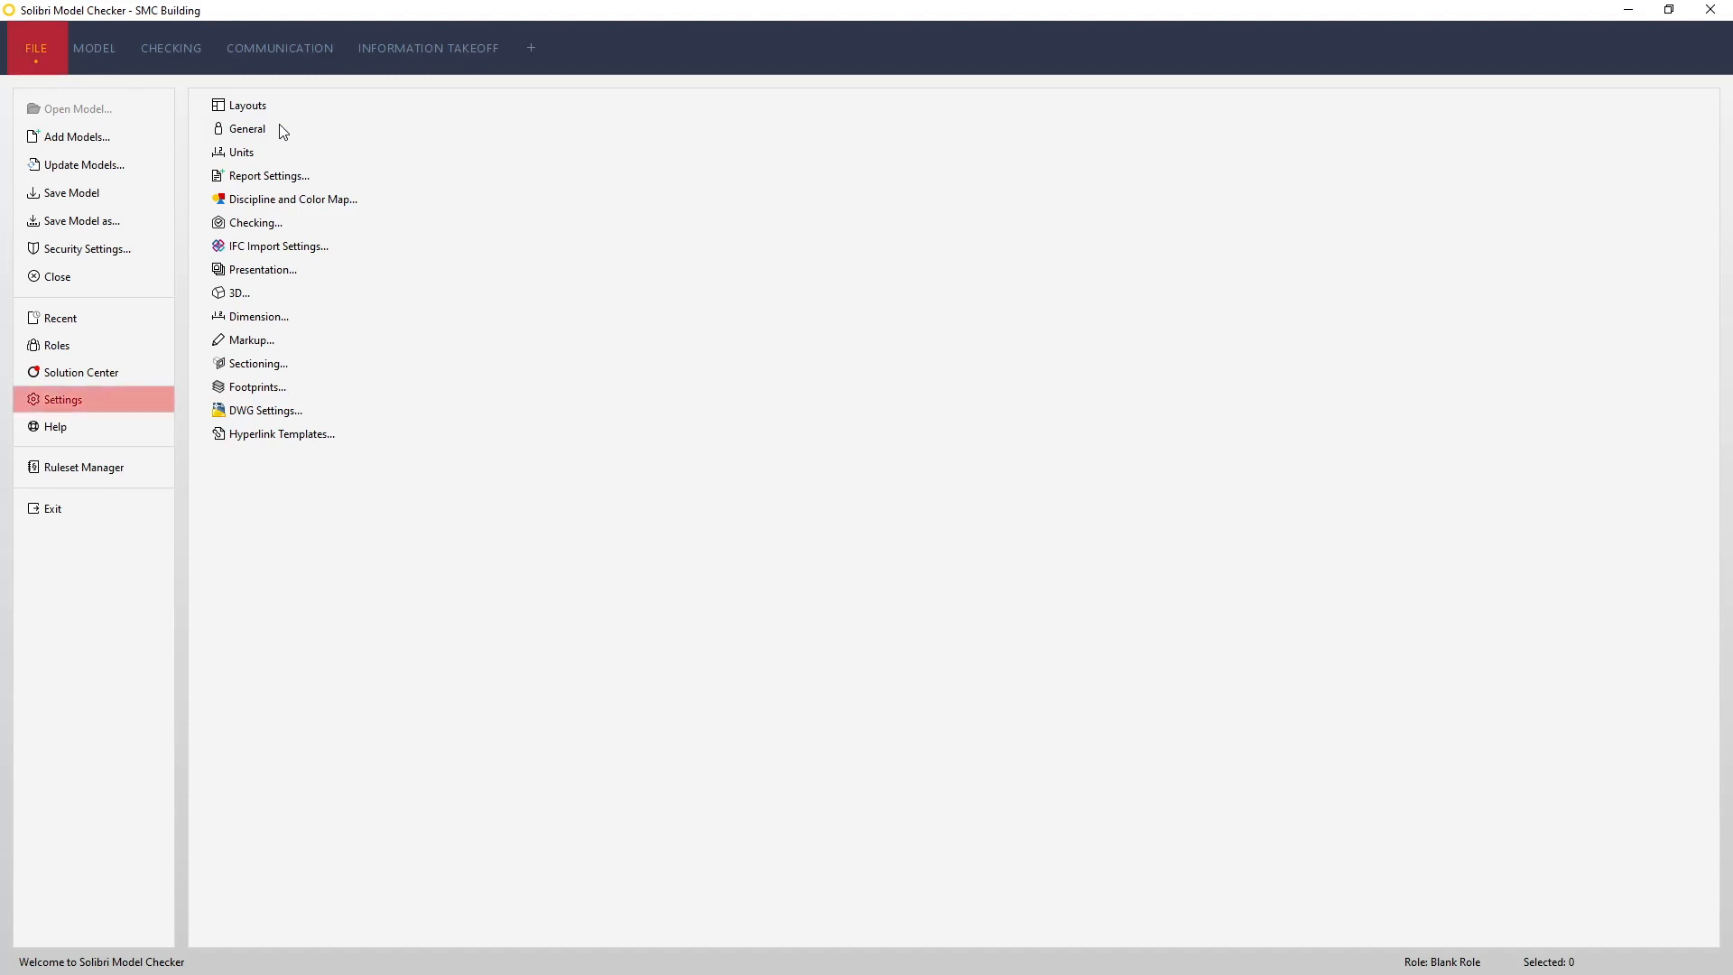
{"action": "left_click", "coordinate": [271, 129]}
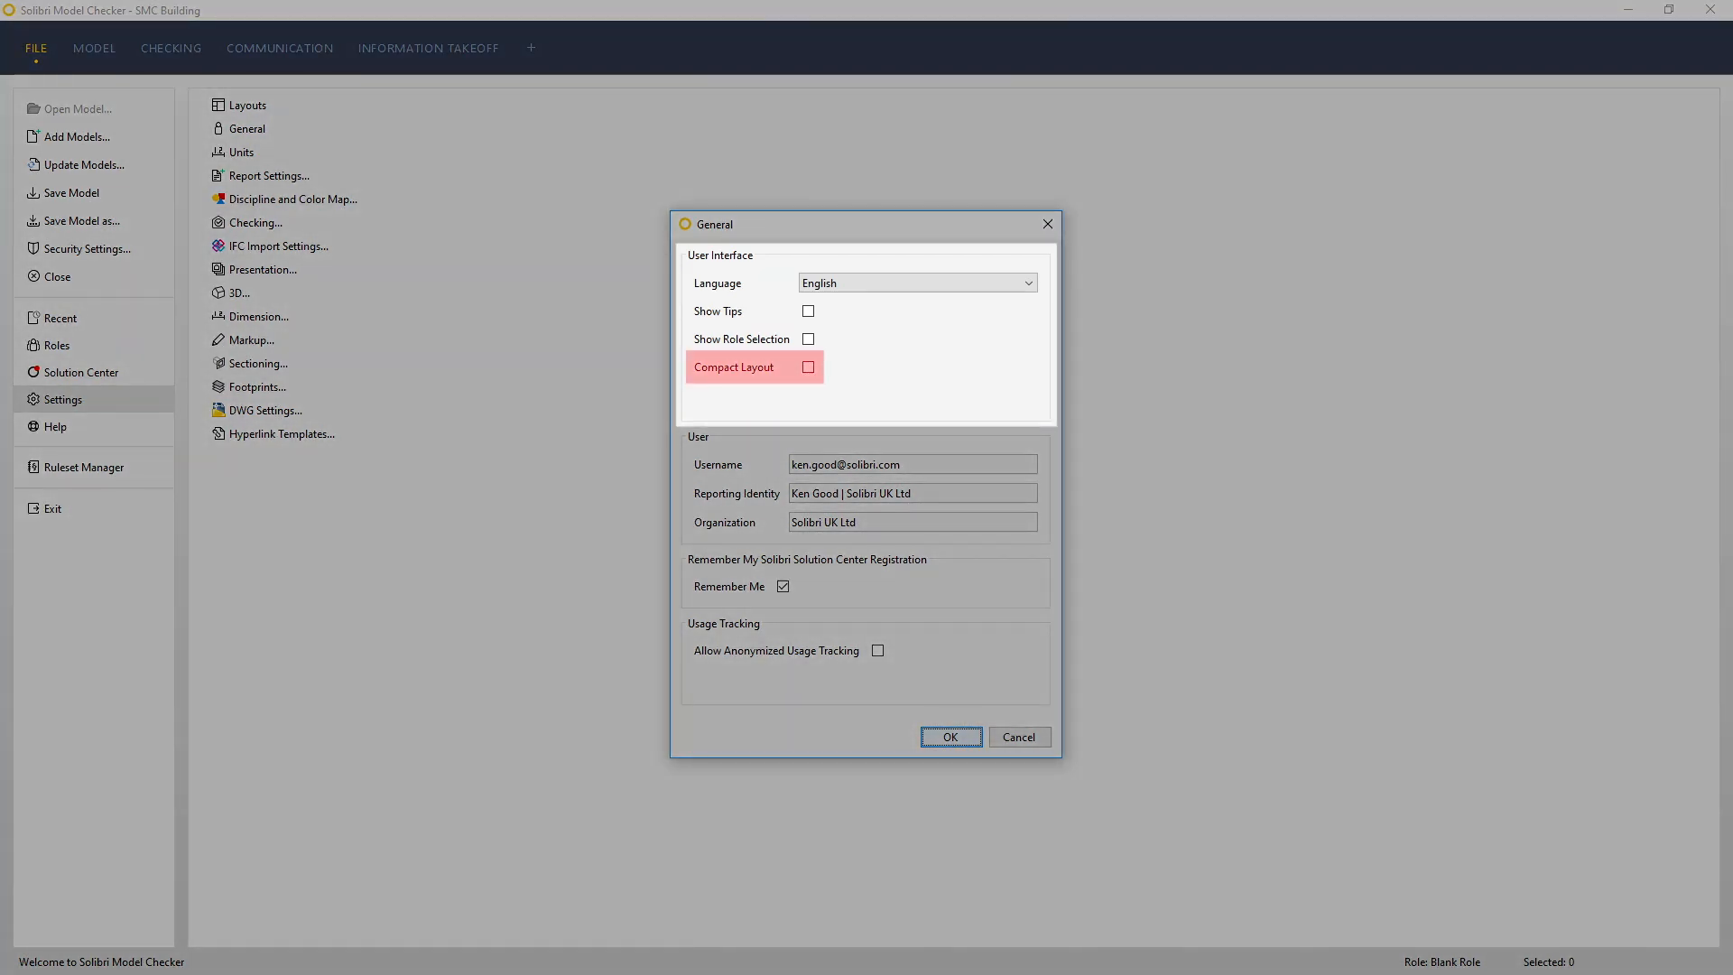
{"action": "left_click", "coordinate": [809, 368]}
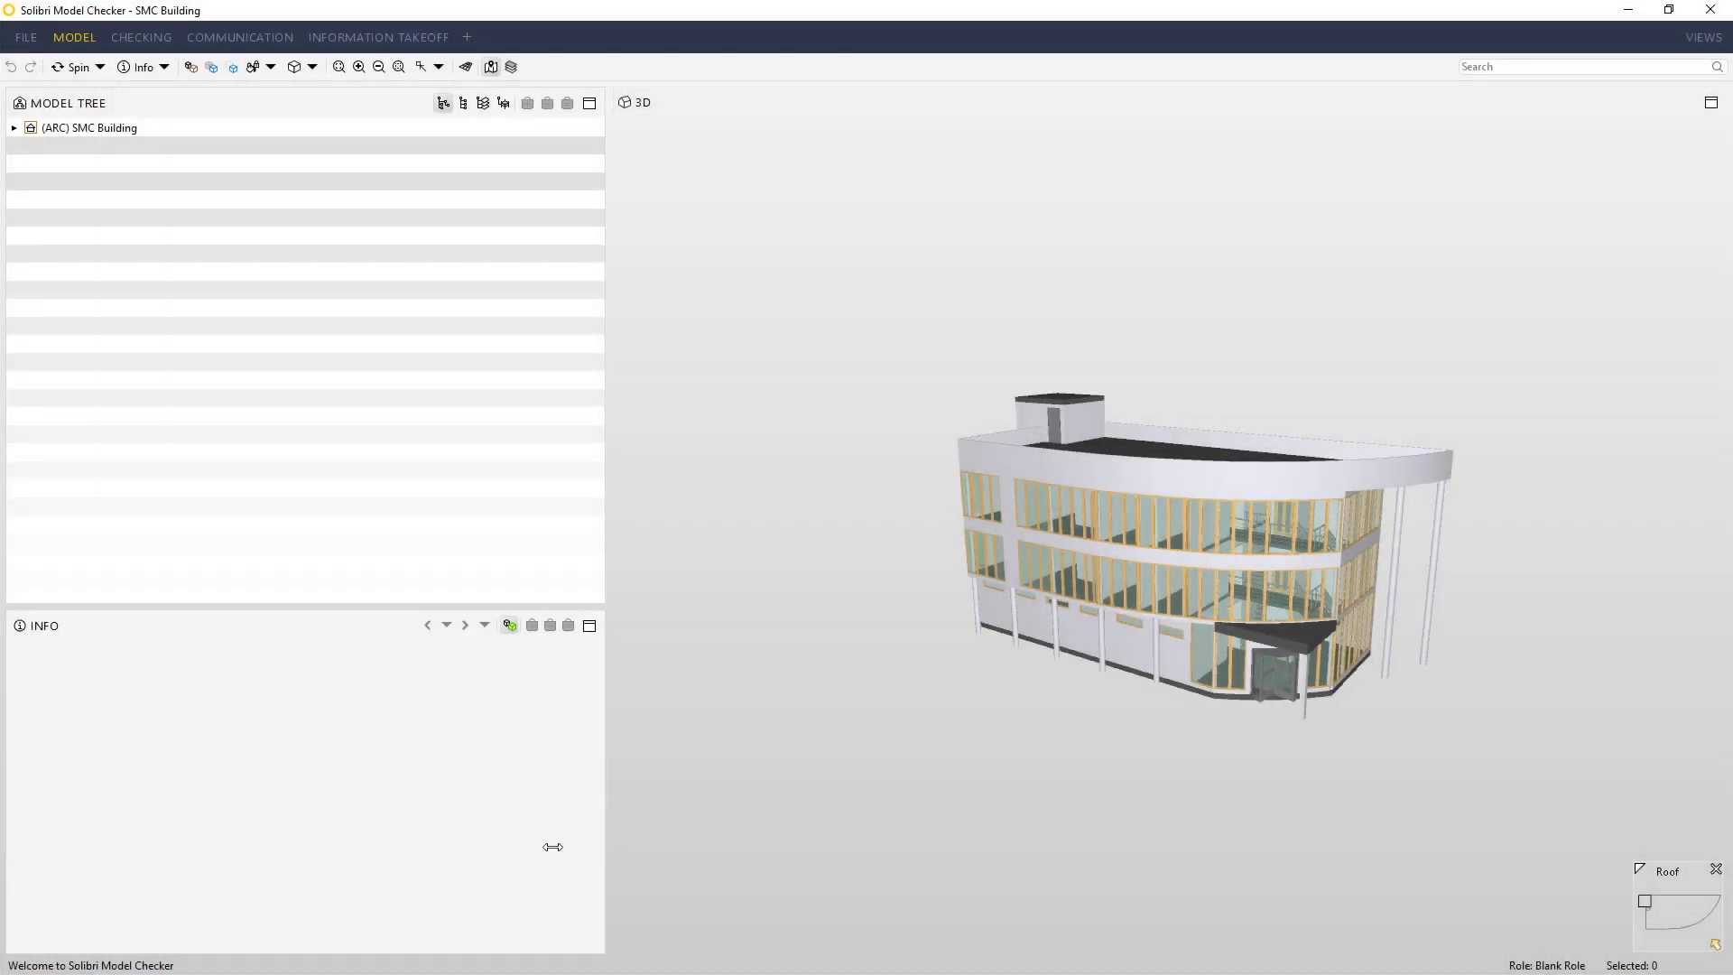
Step: Narrow the column holding Model Tree and Info, and dock the Selection Basket view between those two views
{"action": "left_click_drag", "start_coordinate": [553, 847], "coordinate": [549, 848]}
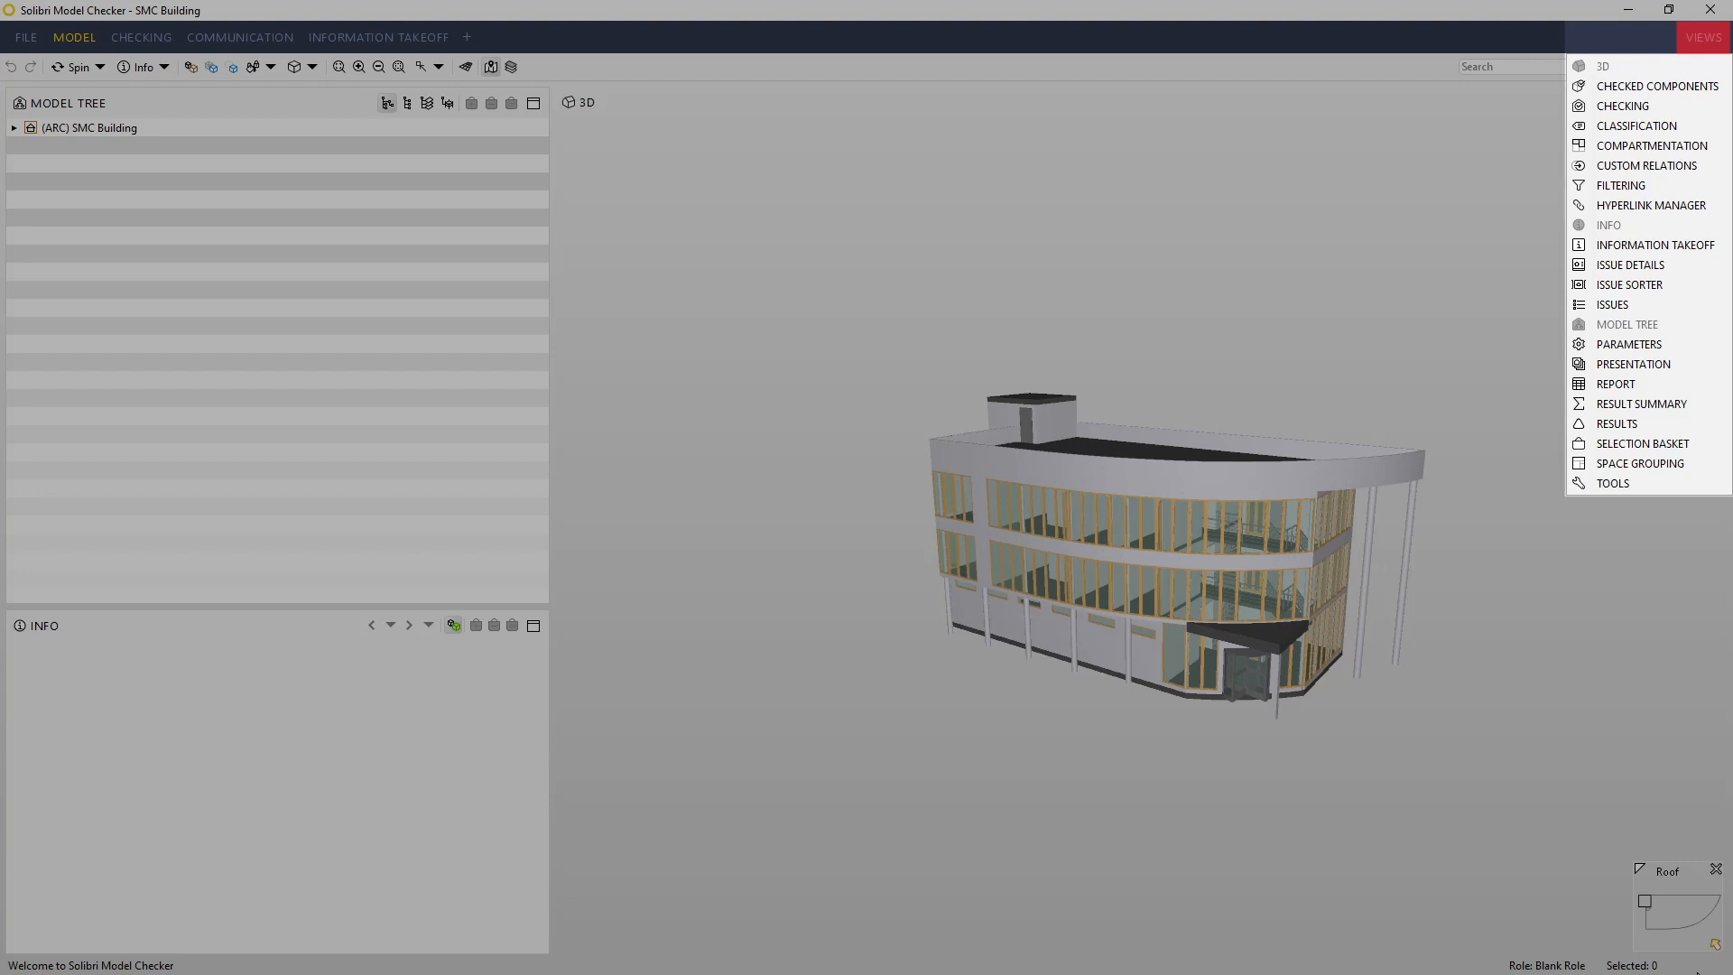
{"action": "left_click", "coordinate": [1682, 444]}
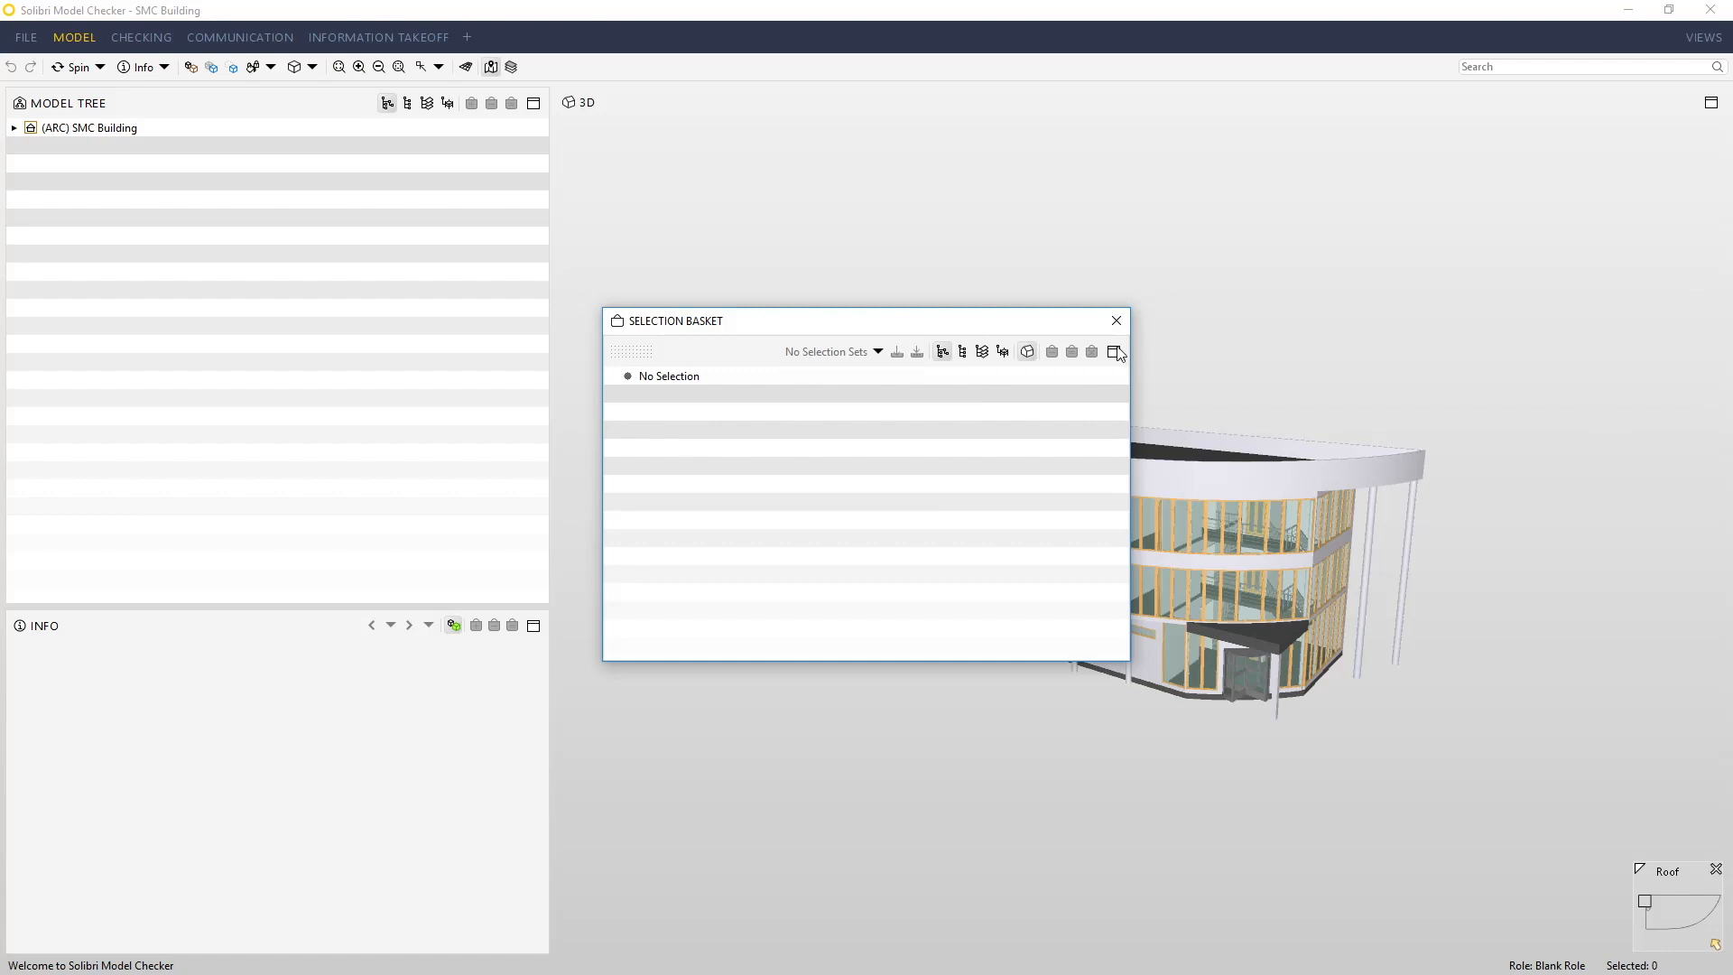
{"action": "left_click_drag", "start_coordinate": [970, 329], "coordinate": [1066, 303]}
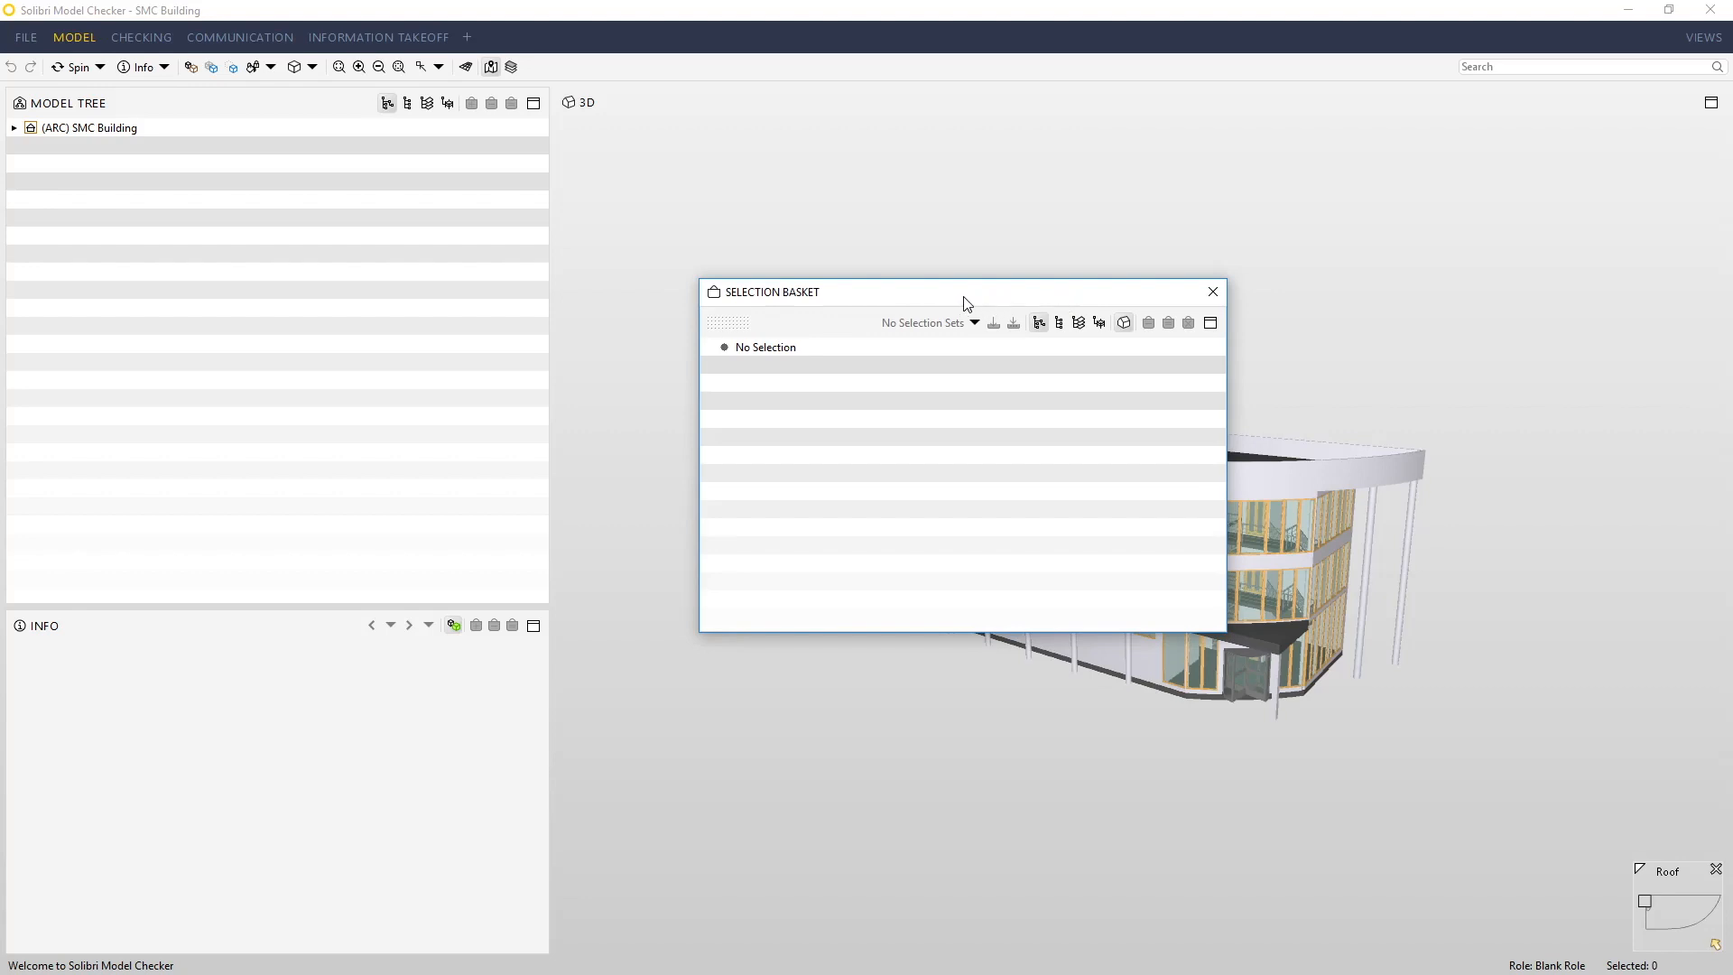
{"action": "left_click_drag", "start_coordinate": [939, 291], "coordinate": [805, 306]}
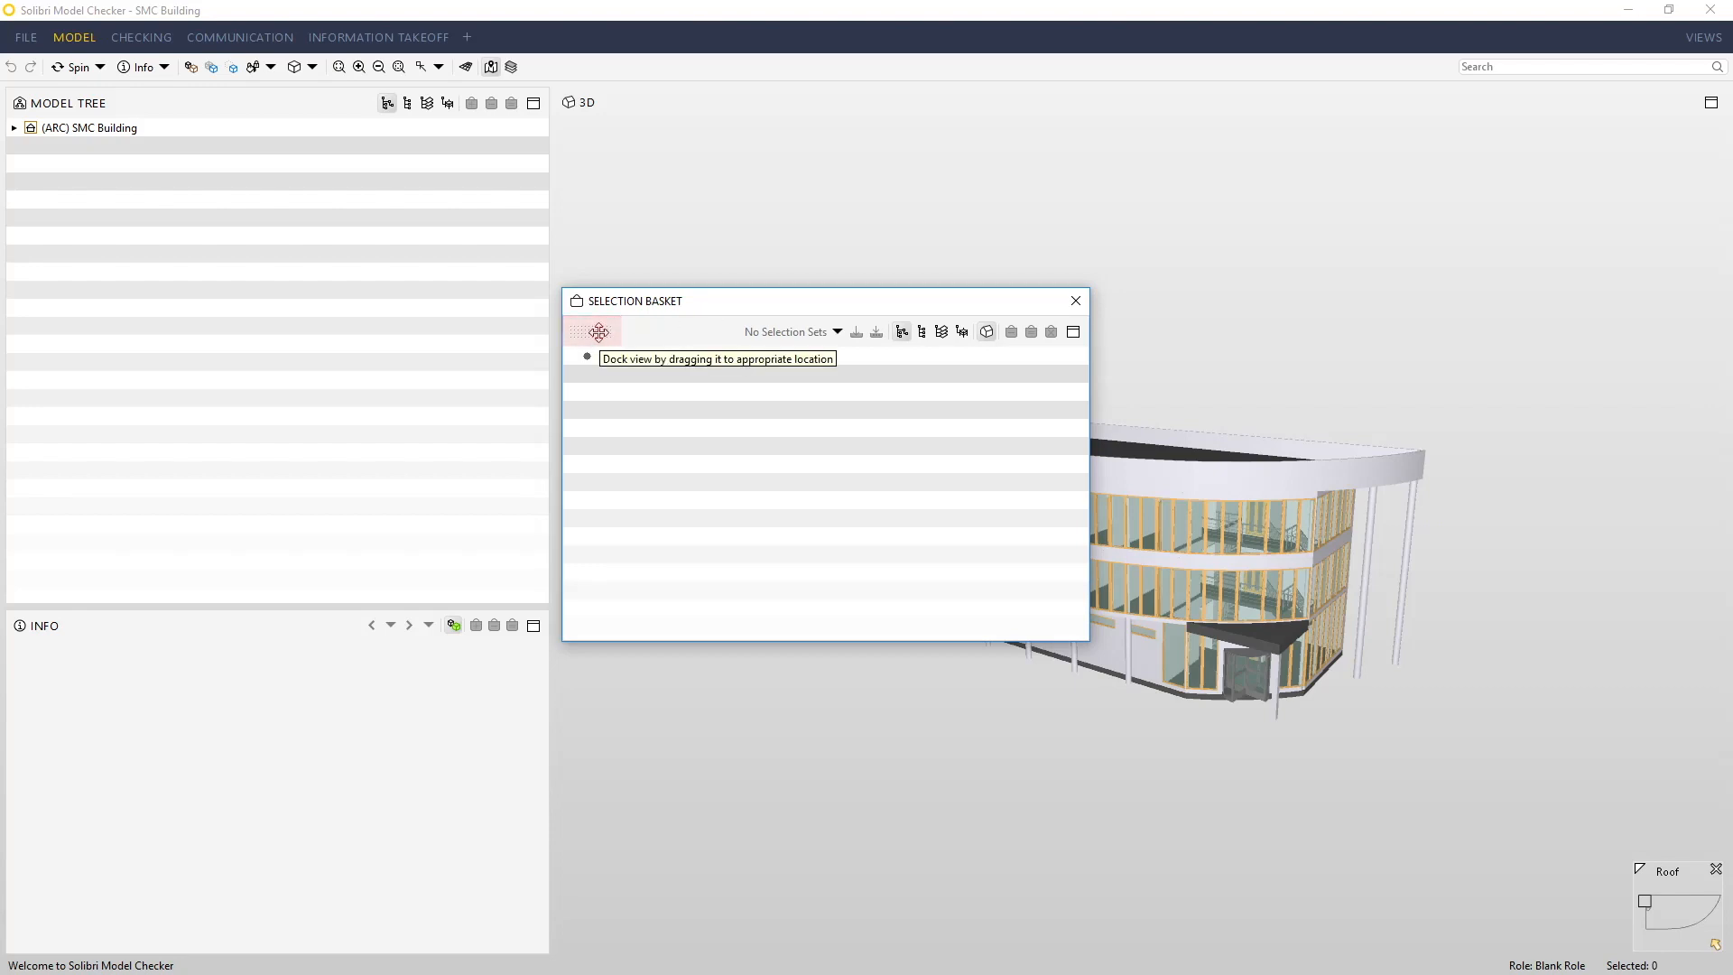
{"action": "left_click_drag", "start_coordinate": [598, 331], "coordinate": [357, 562]}
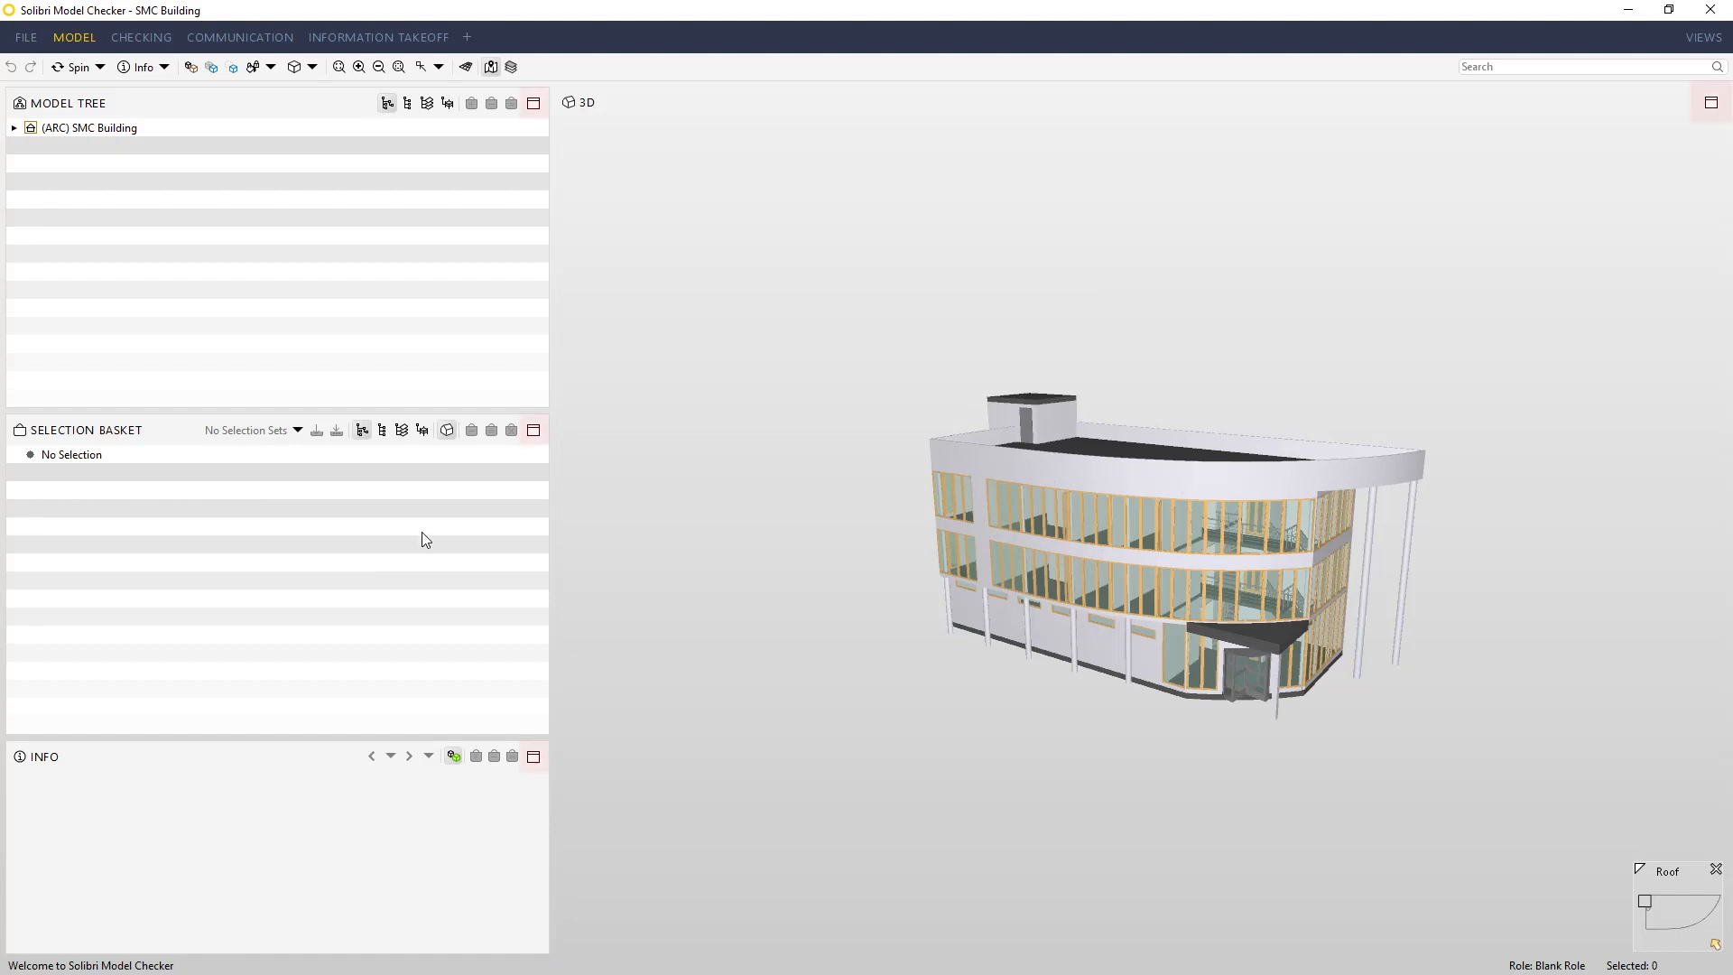
Step: Move the Selection Basket to a docked position on the right side of the 3D view, and close it
{"action": "left_click", "coordinate": [536, 438]}
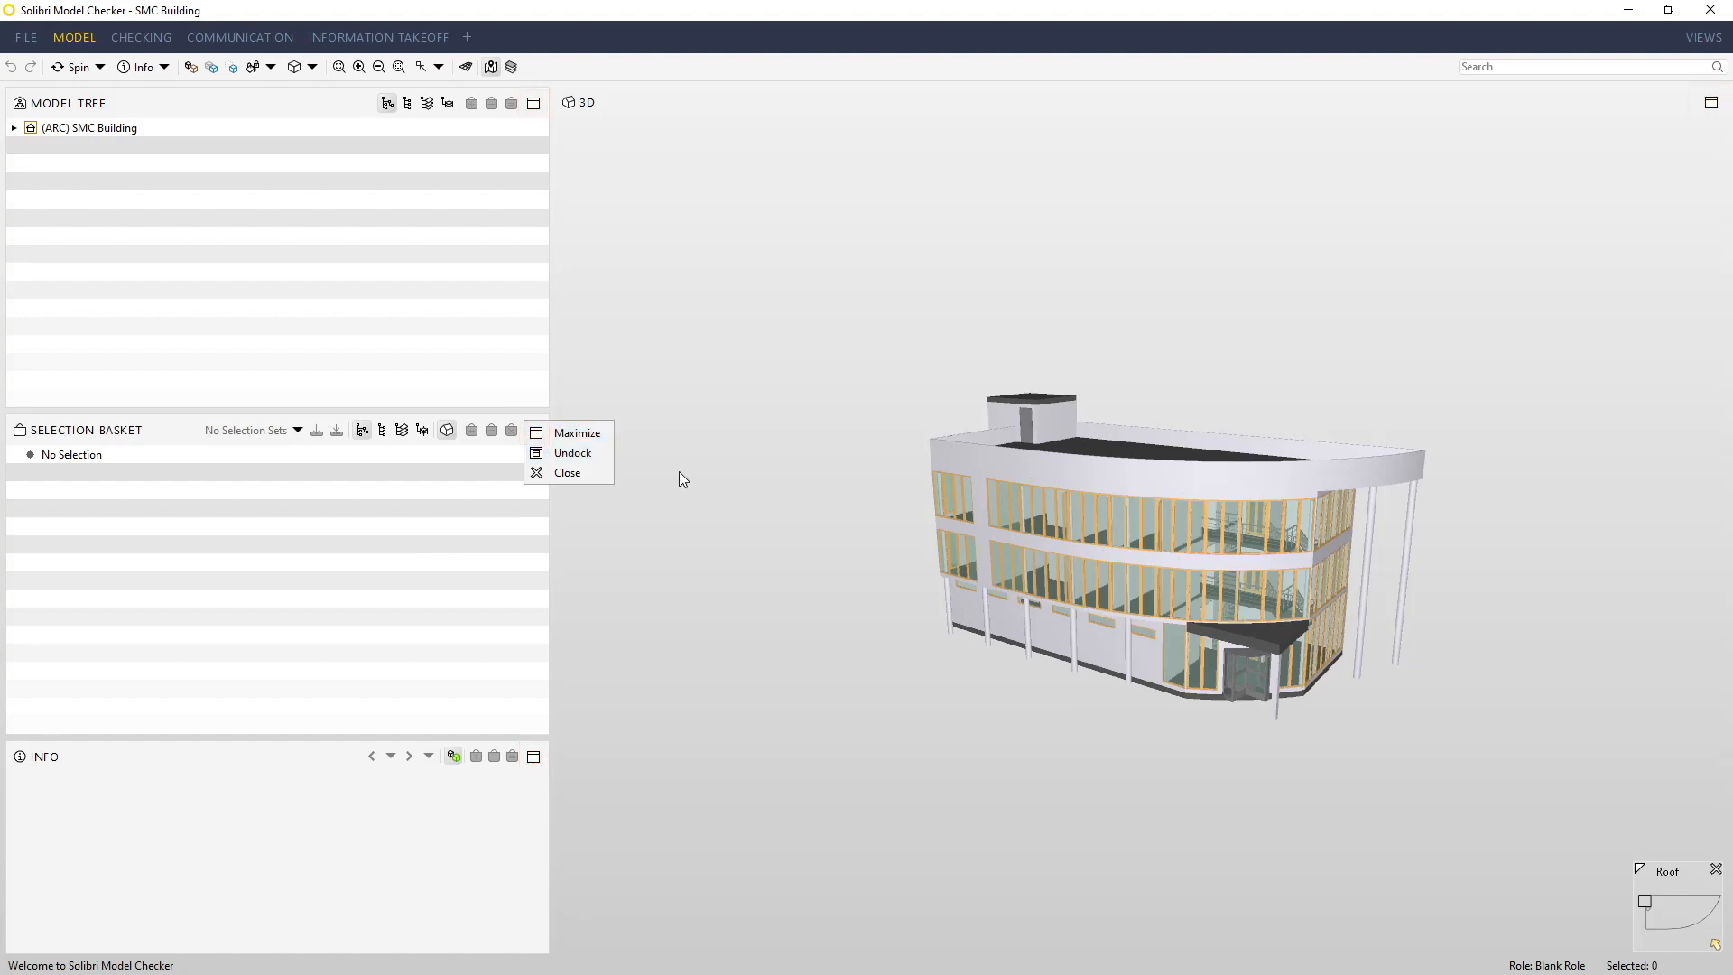
{"action": "left_click", "coordinate": [598, 454]}
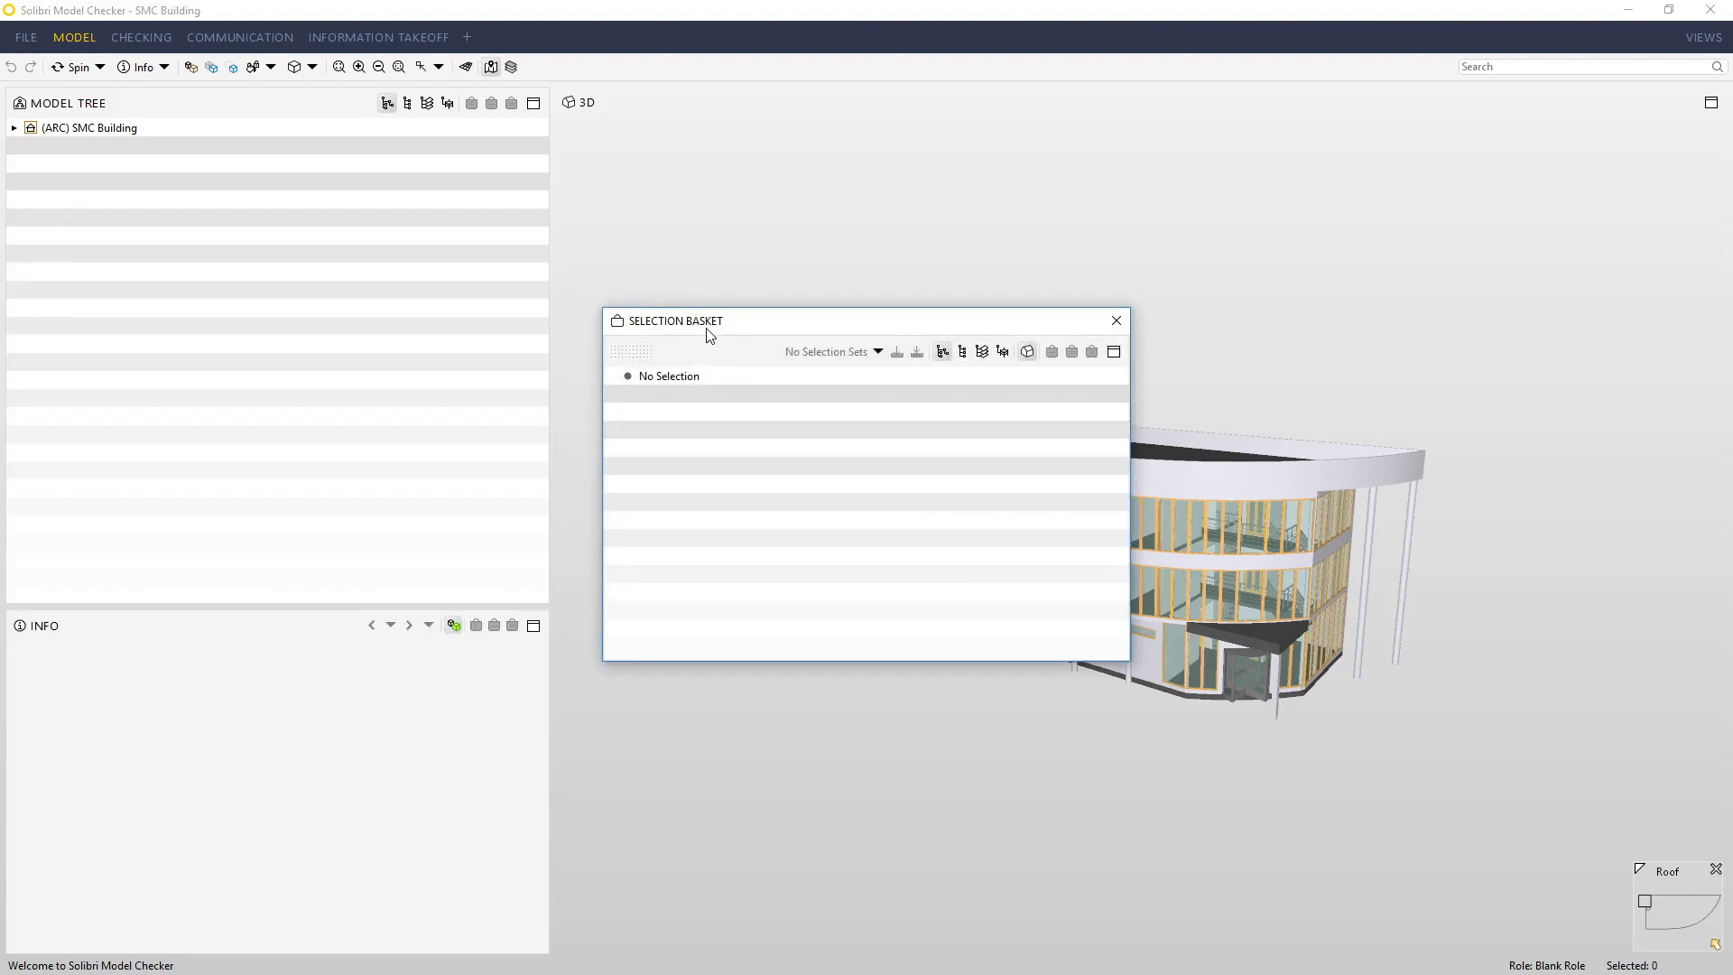
{"action": "left_click_drag", "start_coordinate": [641, 351], "coordinate": [1588, 425]}
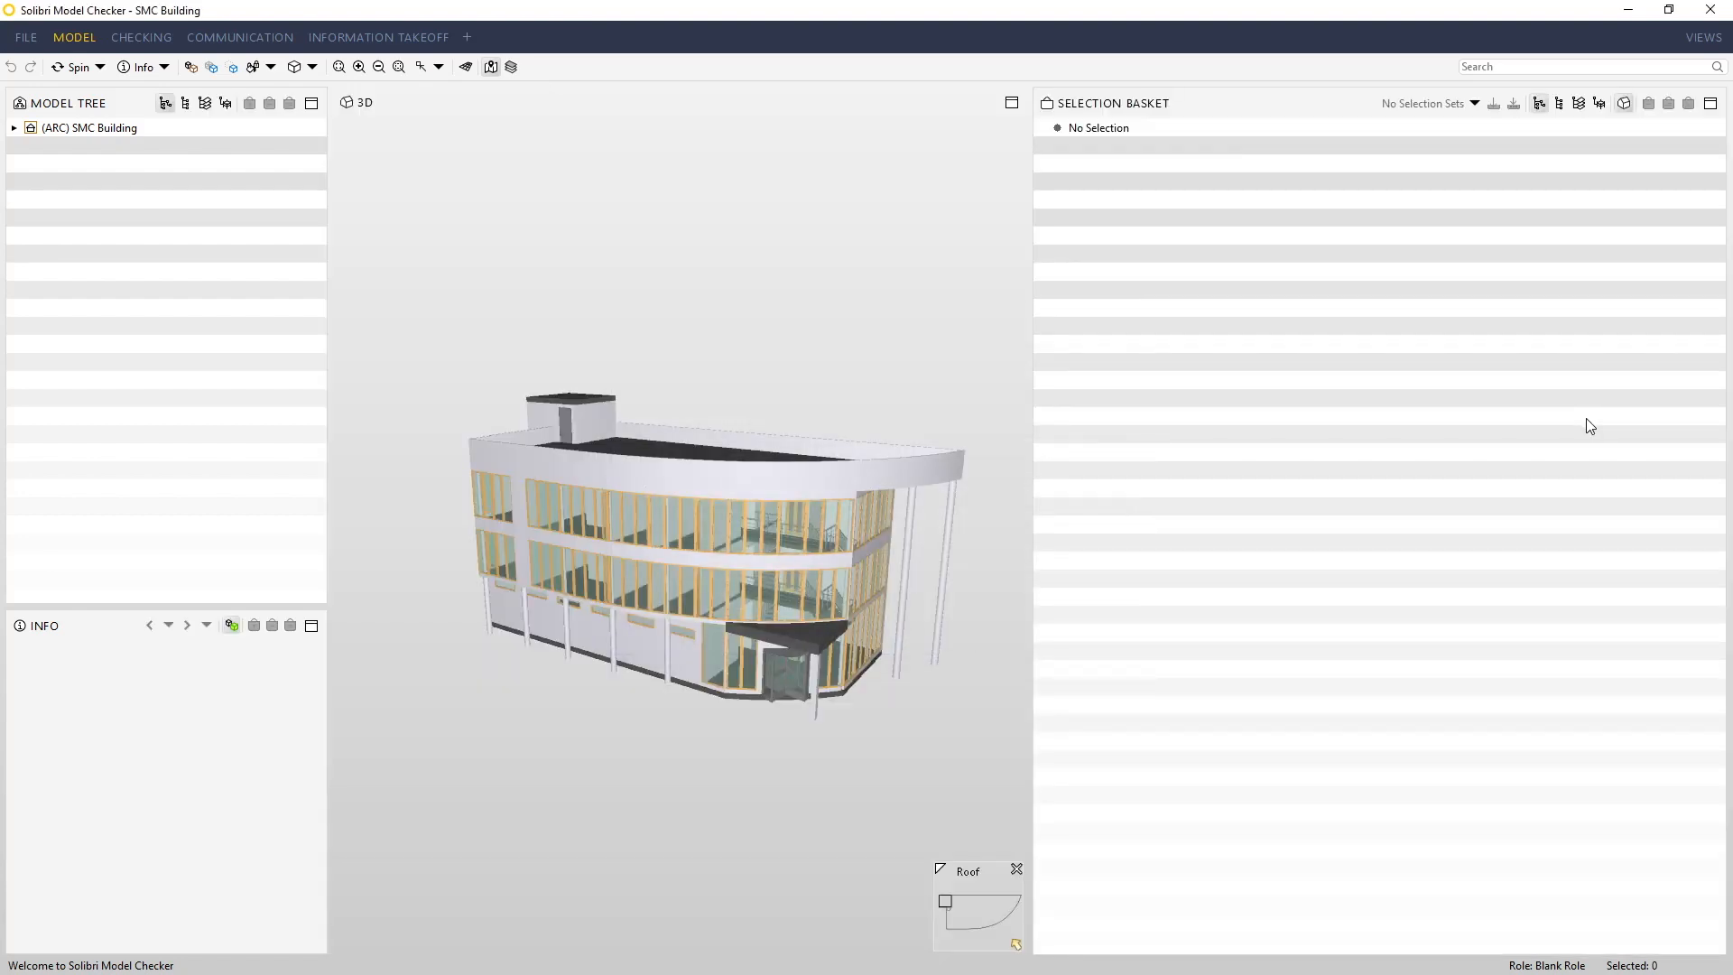
{"action": "left_click", "coordinate": [1710, 104]}
{"action": "left_click", "coordinate": [1702, 147]}
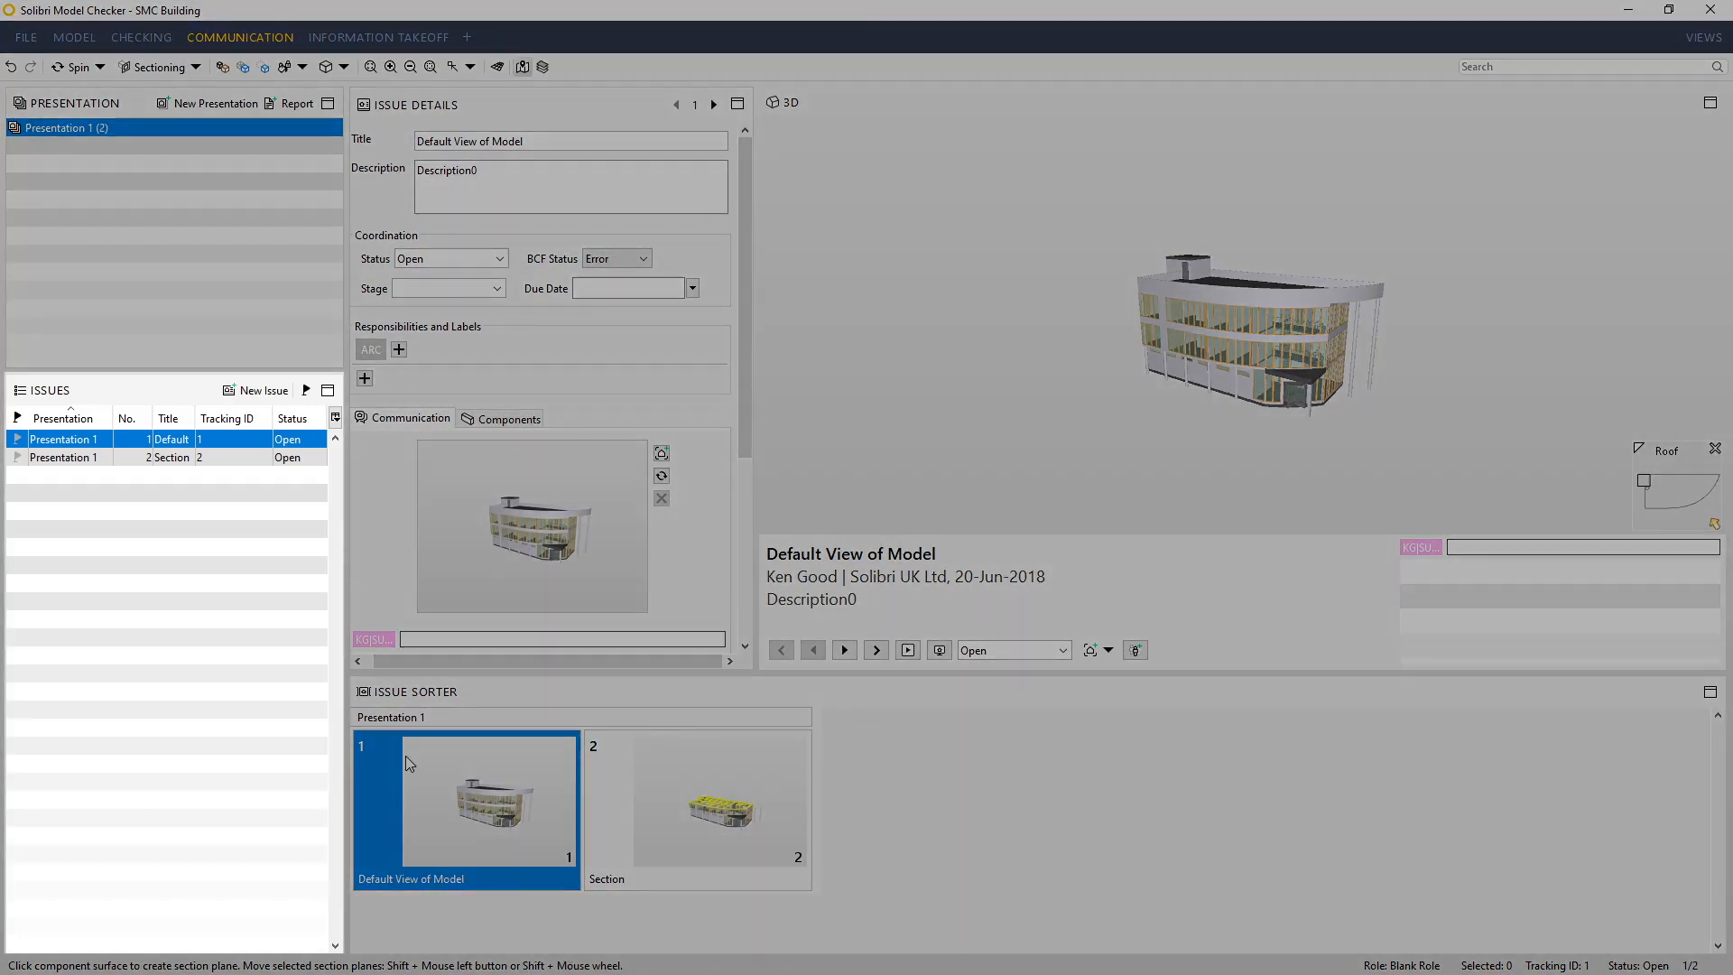
{"action": "left_click", "coordinate": [335, 417]}
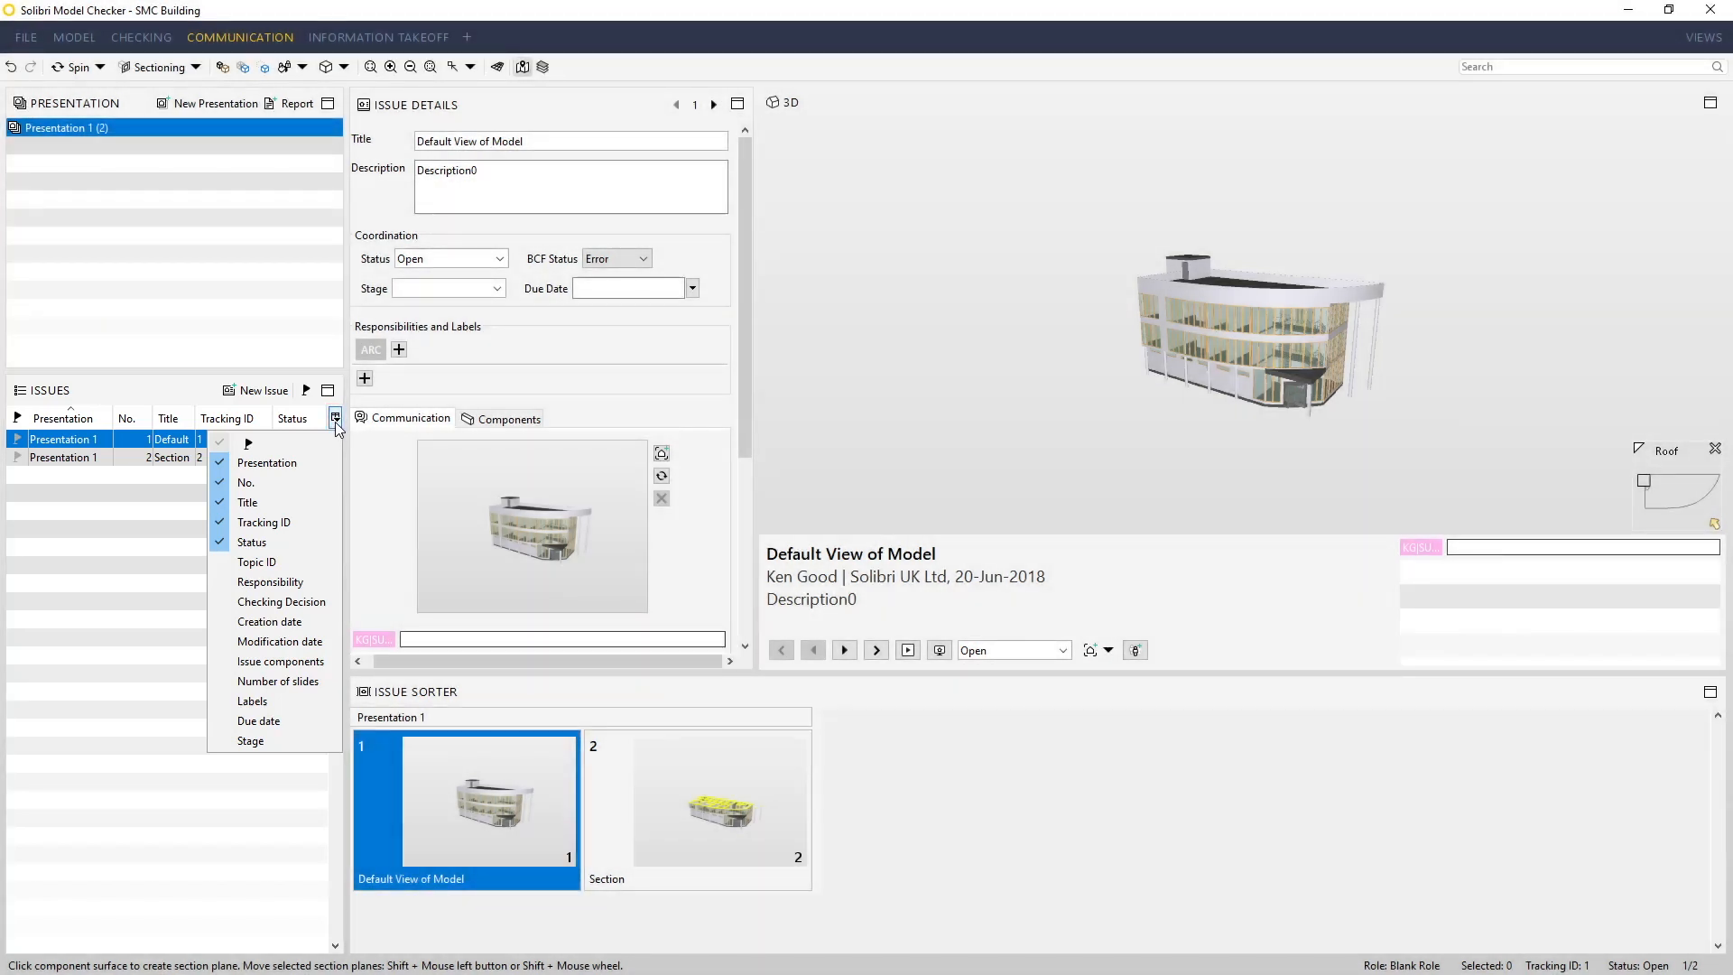
{"action": "left_click", "coordinate": [335, 419]}
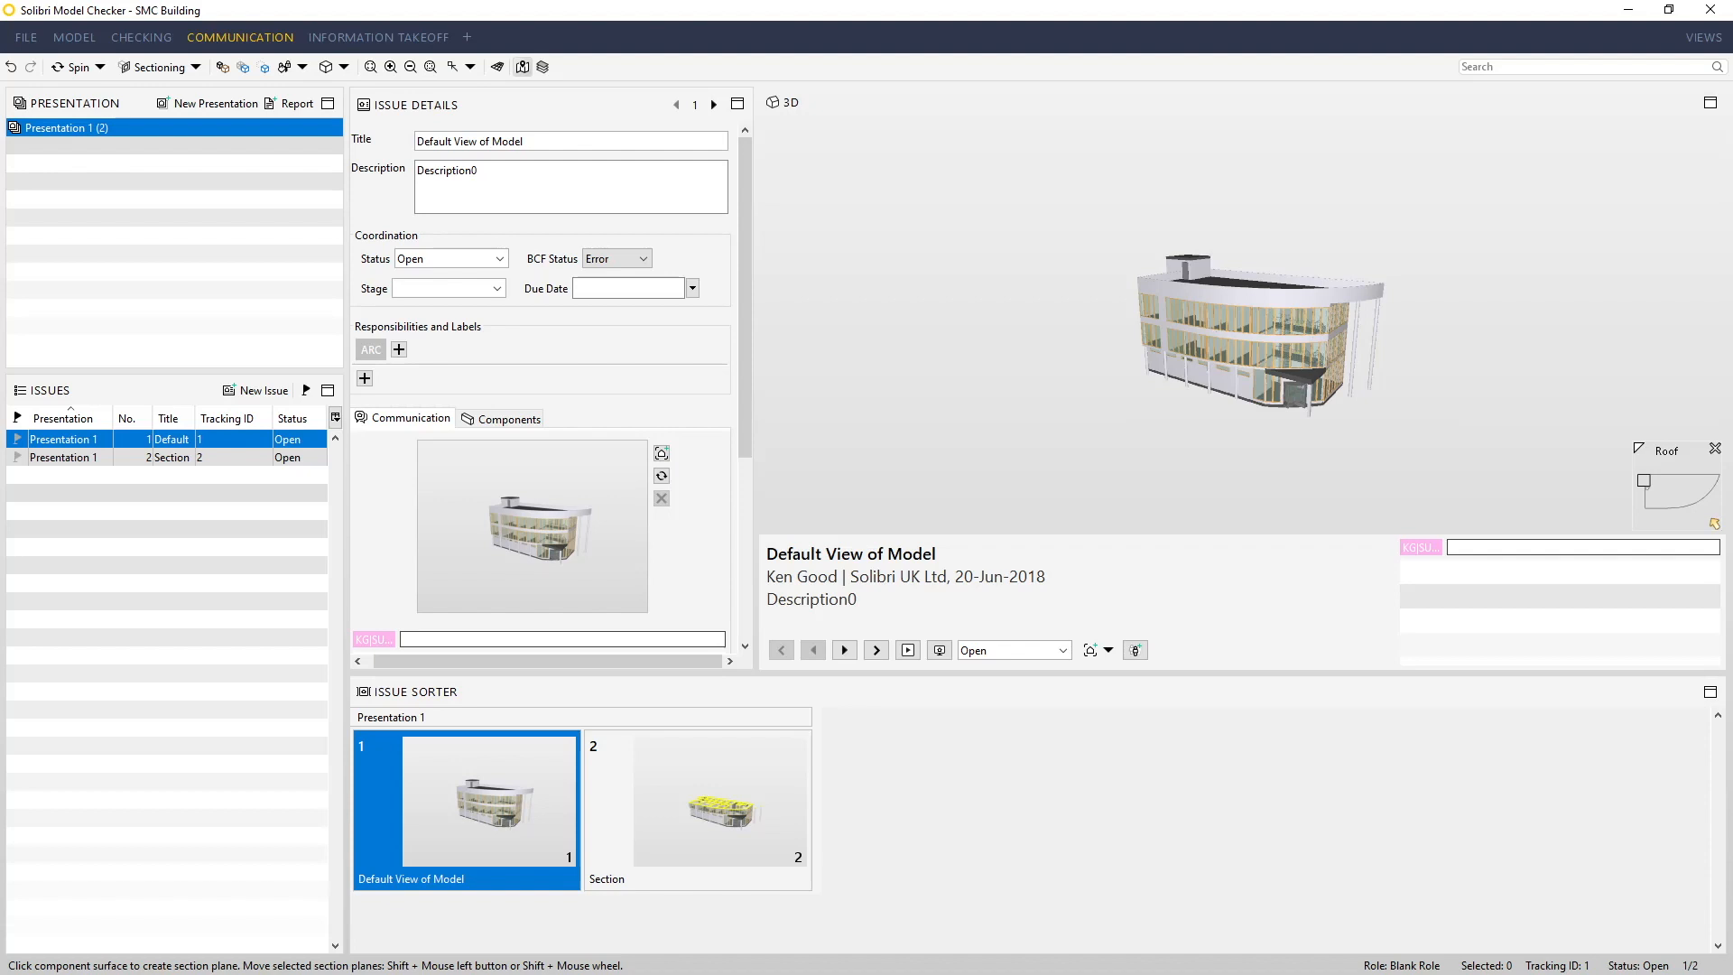
Step: Undock the Issue Sorter and Issues views from the Communication layout
{"action": "left_click", "coordinate": [1709, 691]}
{"action": "left_click", "coordinate": [1689, 714]}
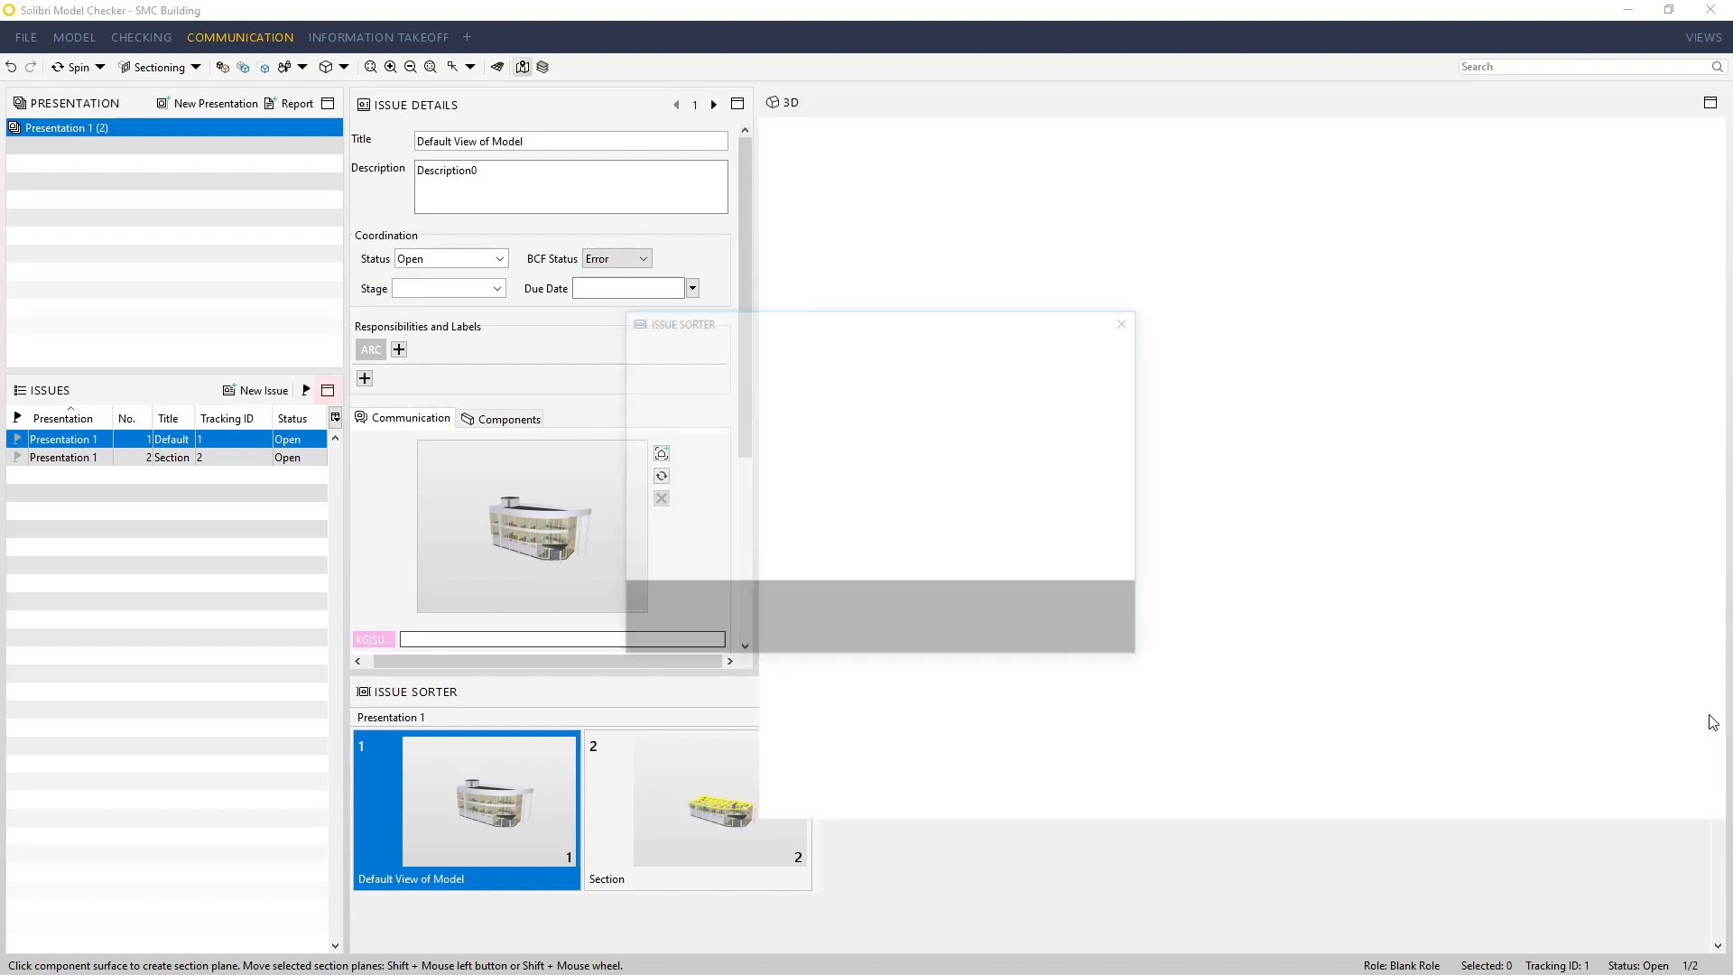
{"action": "left_click", "coordinate": [327, 390]}
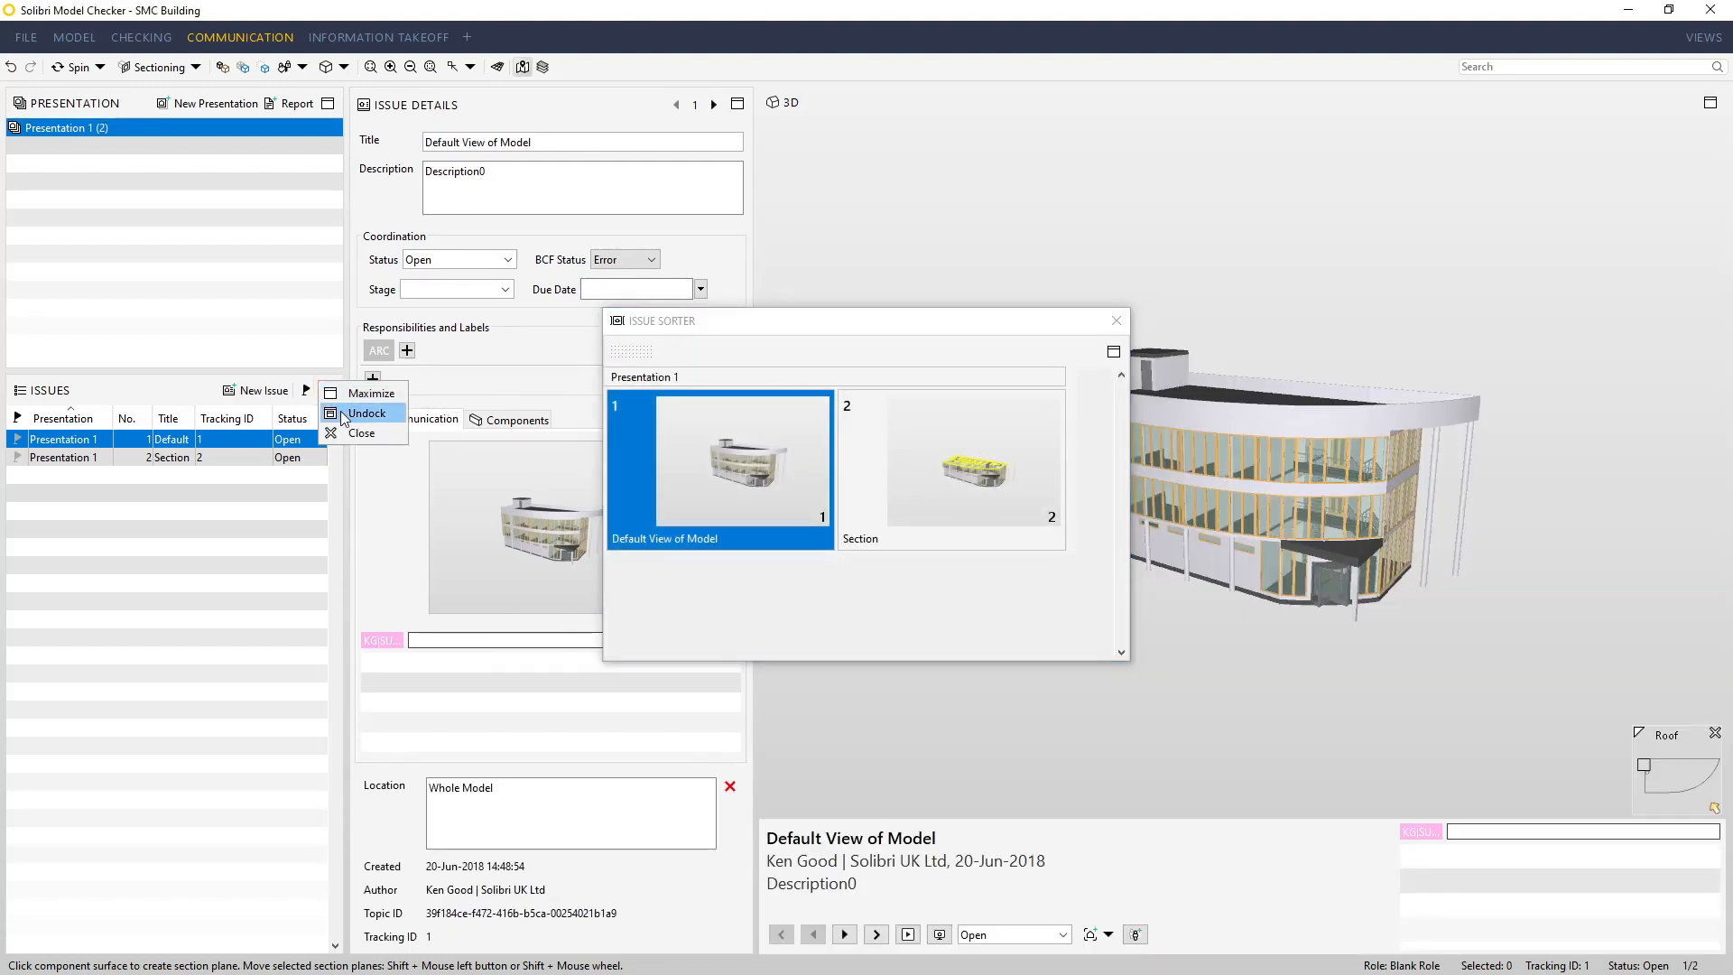
{"action": "left_click", "coordinate": [340, 411]}
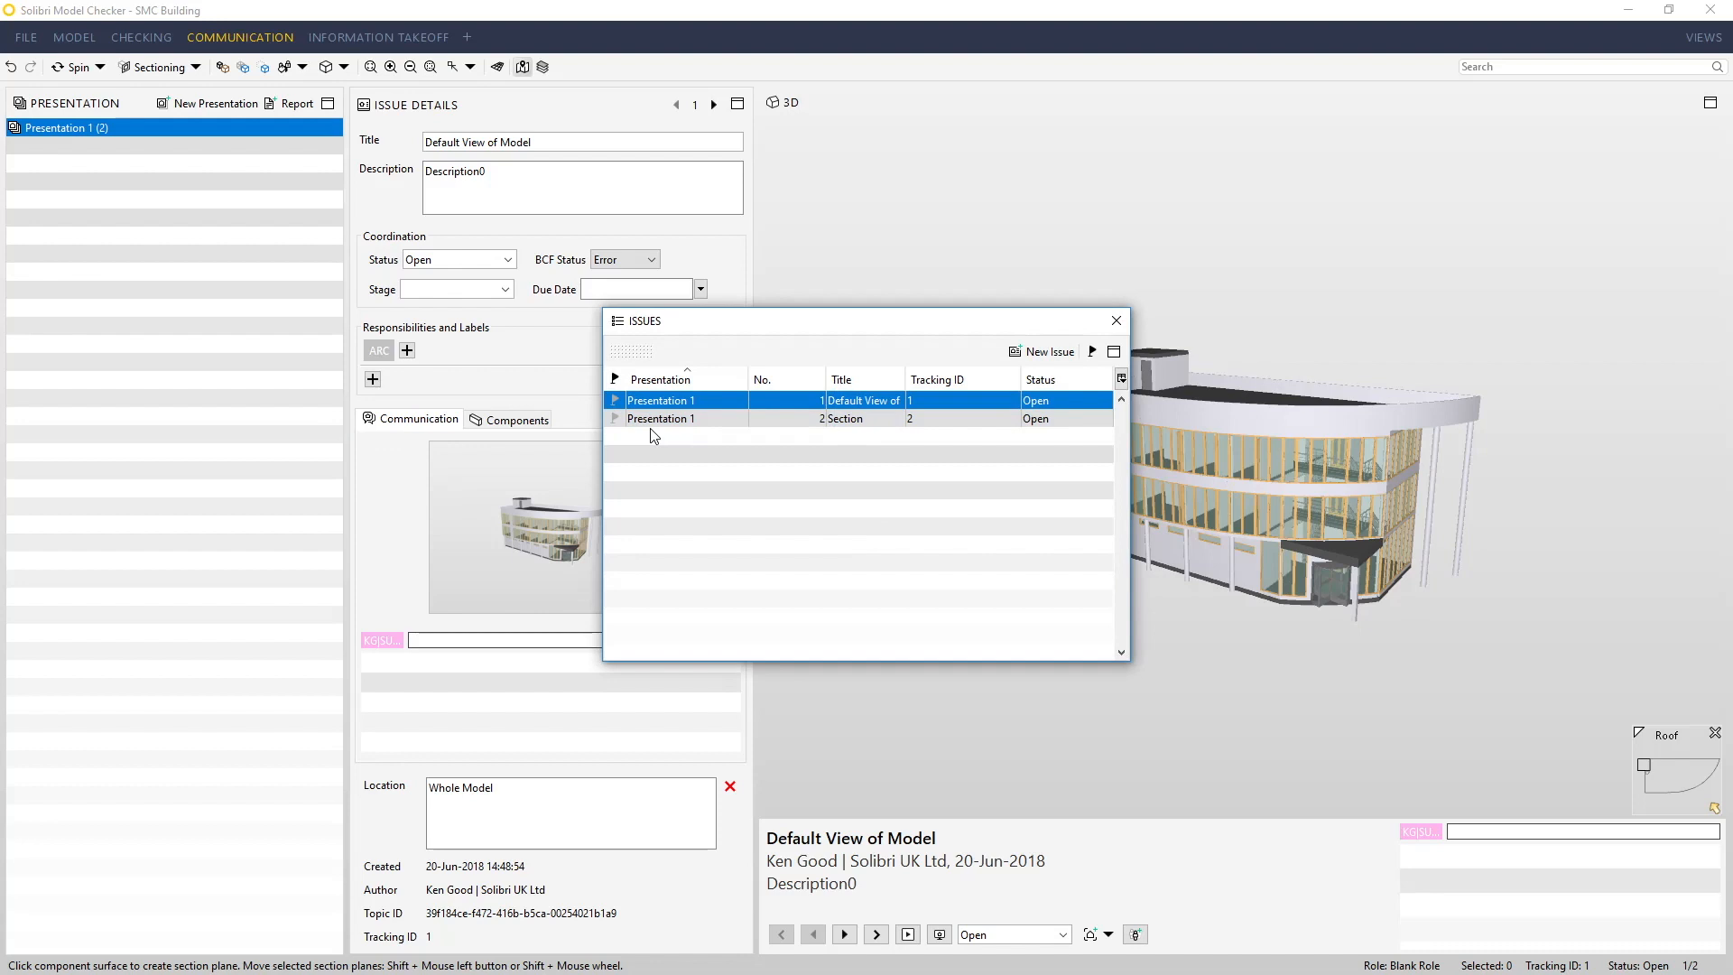
Step: Dock the Issues view below the 3D view and the Issue Sorter below the Presentation view
{"action": "left_click_drag", "start_coordinate": [631, 353], "coordinate": [855, 939]}
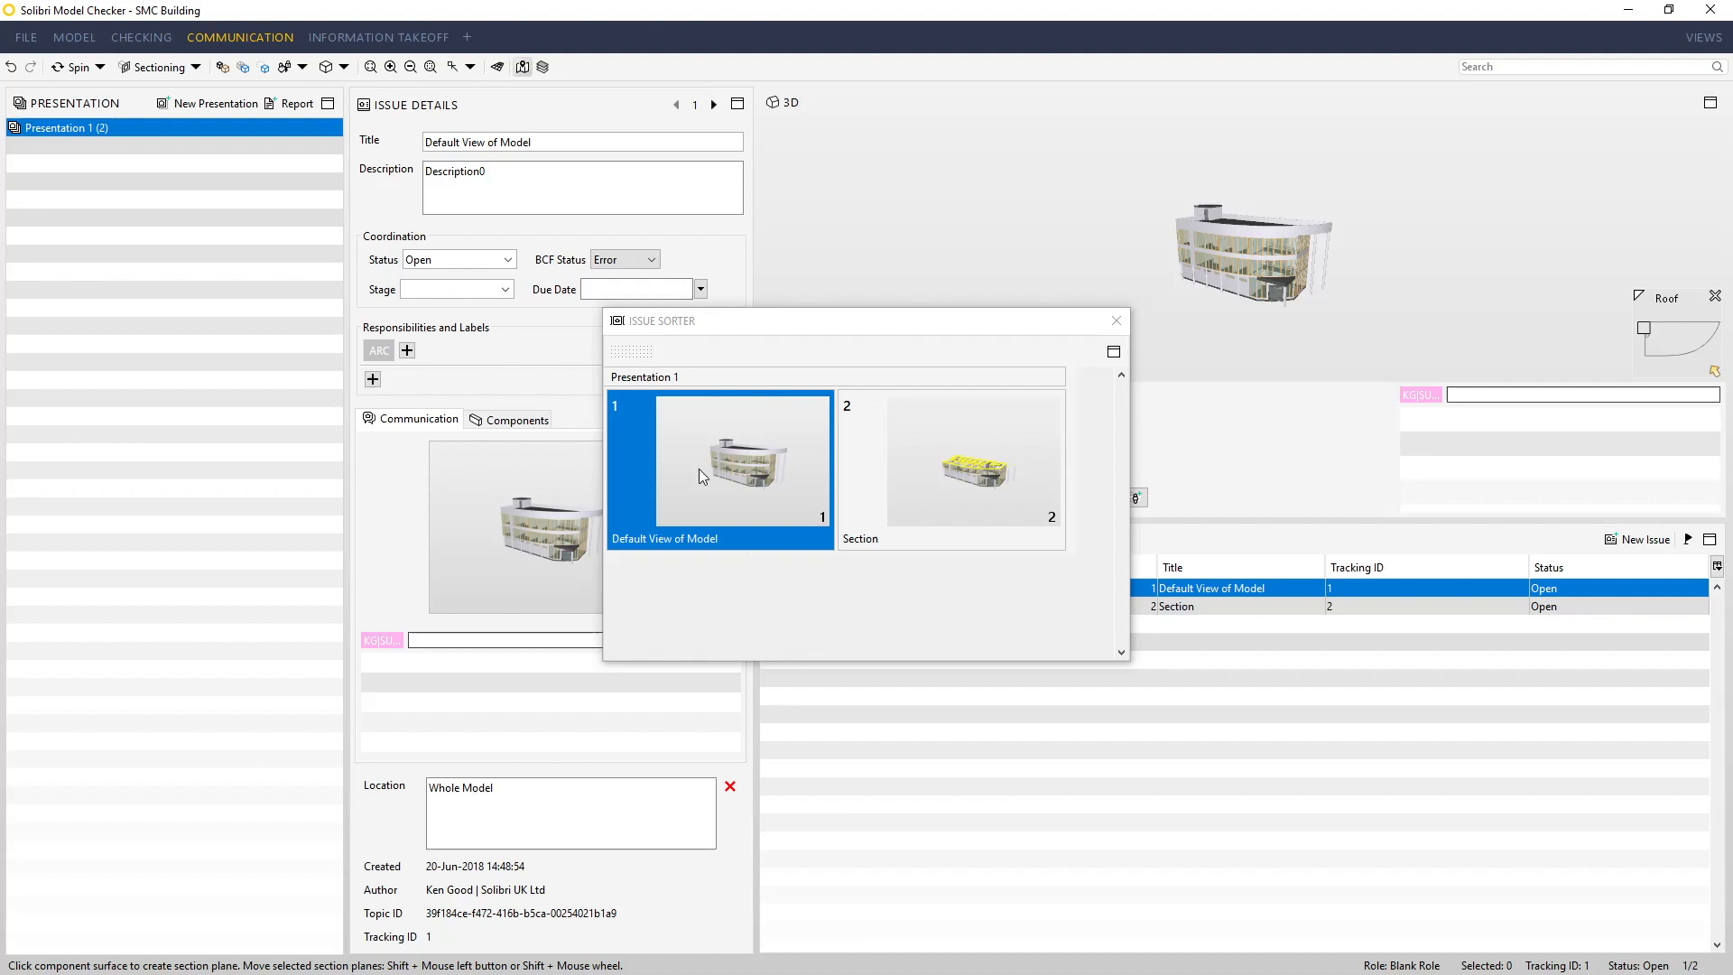
{"action": "left_click", "coordinate": [637, 349]}
{"action": "left_click_drag", "start_coordinate": [638, 350], "coordinate": [153, 747]}
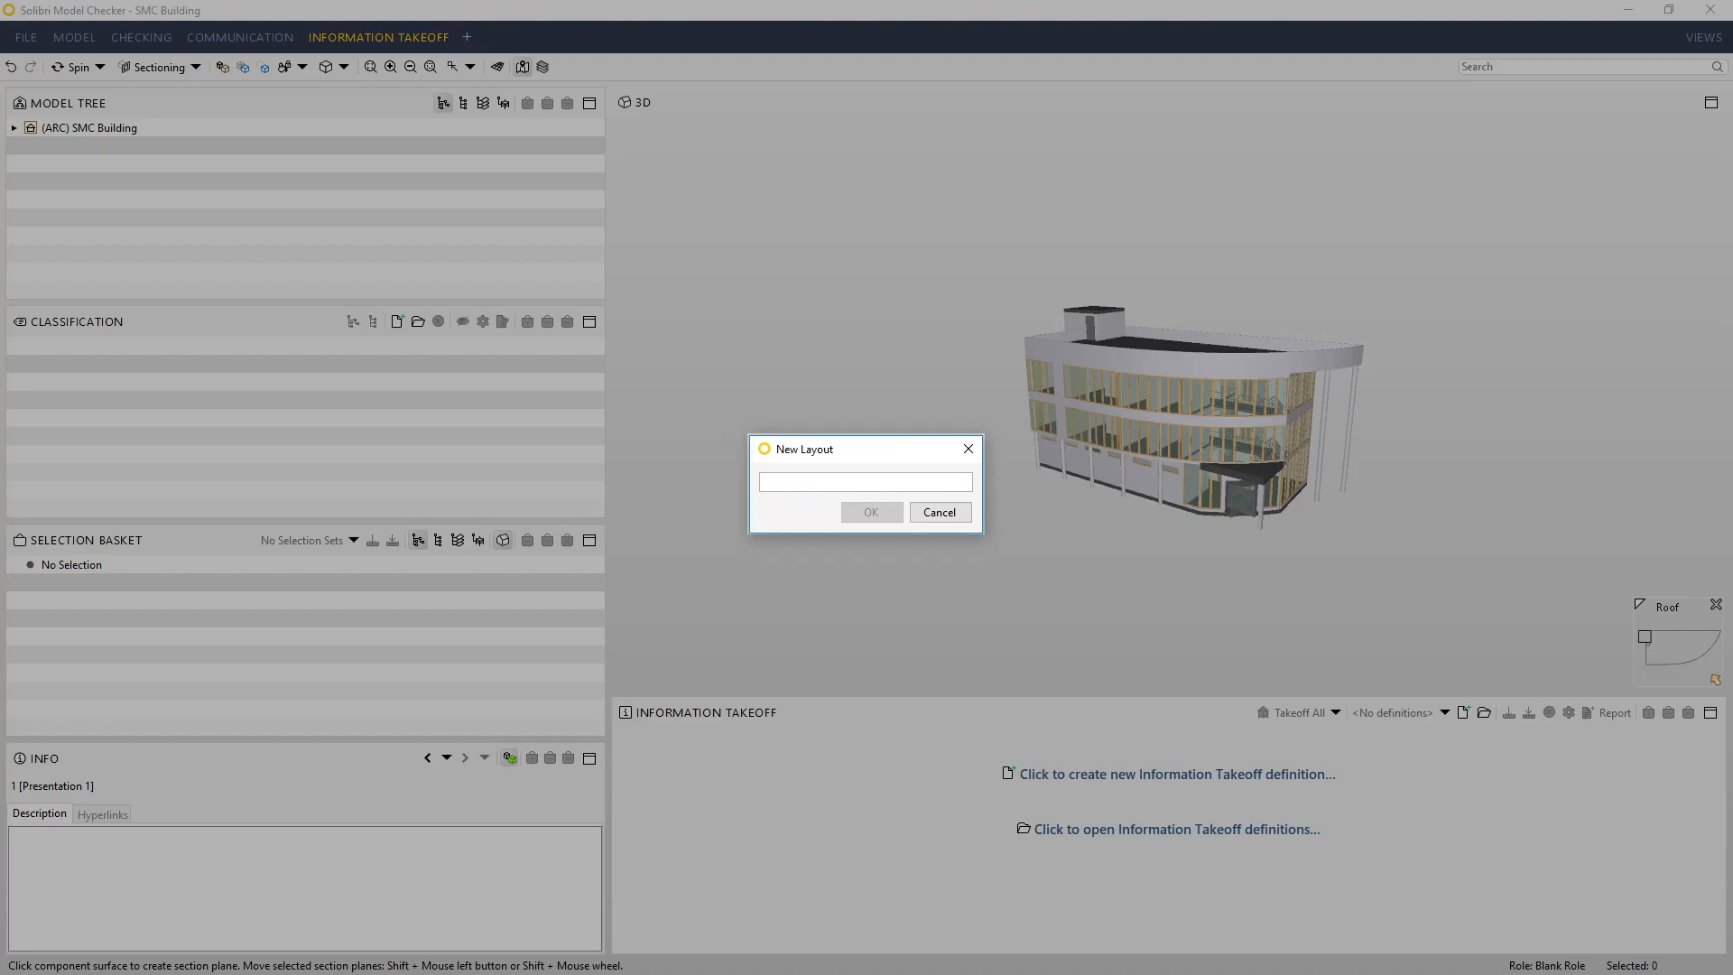
Step: Create a new layout named Example Layout
{"action": "type", "text": "Example Layout"}
{"action": "left_click", "coordinate": [879, 511]}
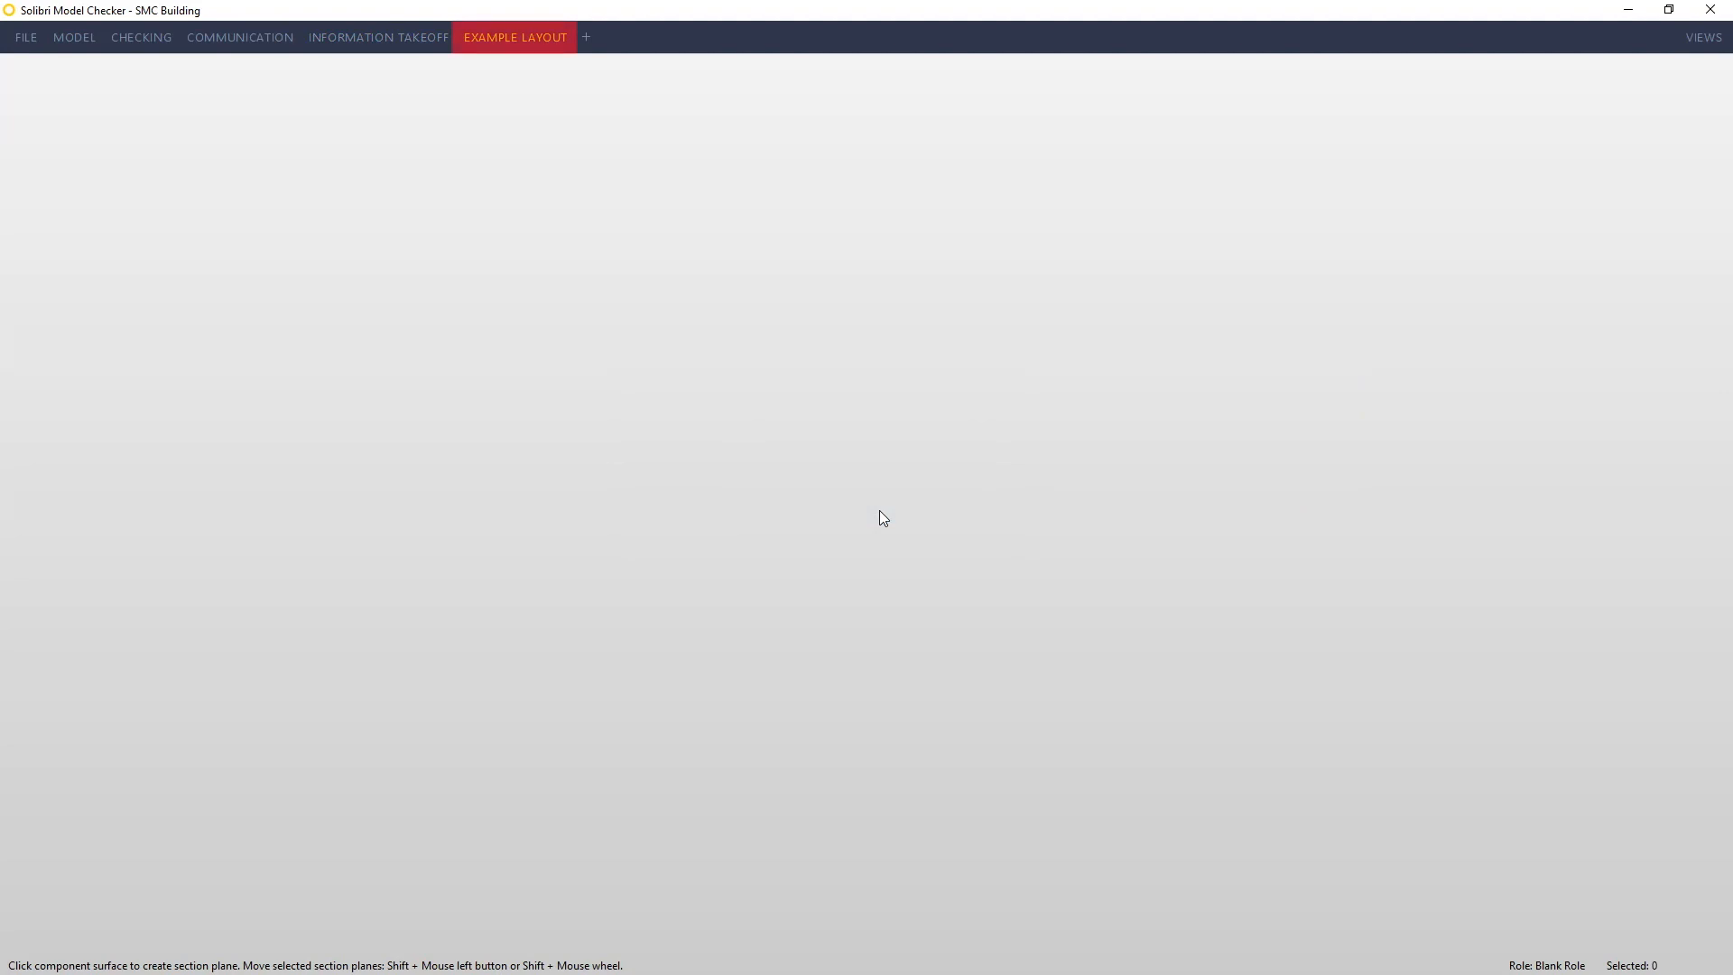
{"action": "right_click", "coordinate": [547, 50]}
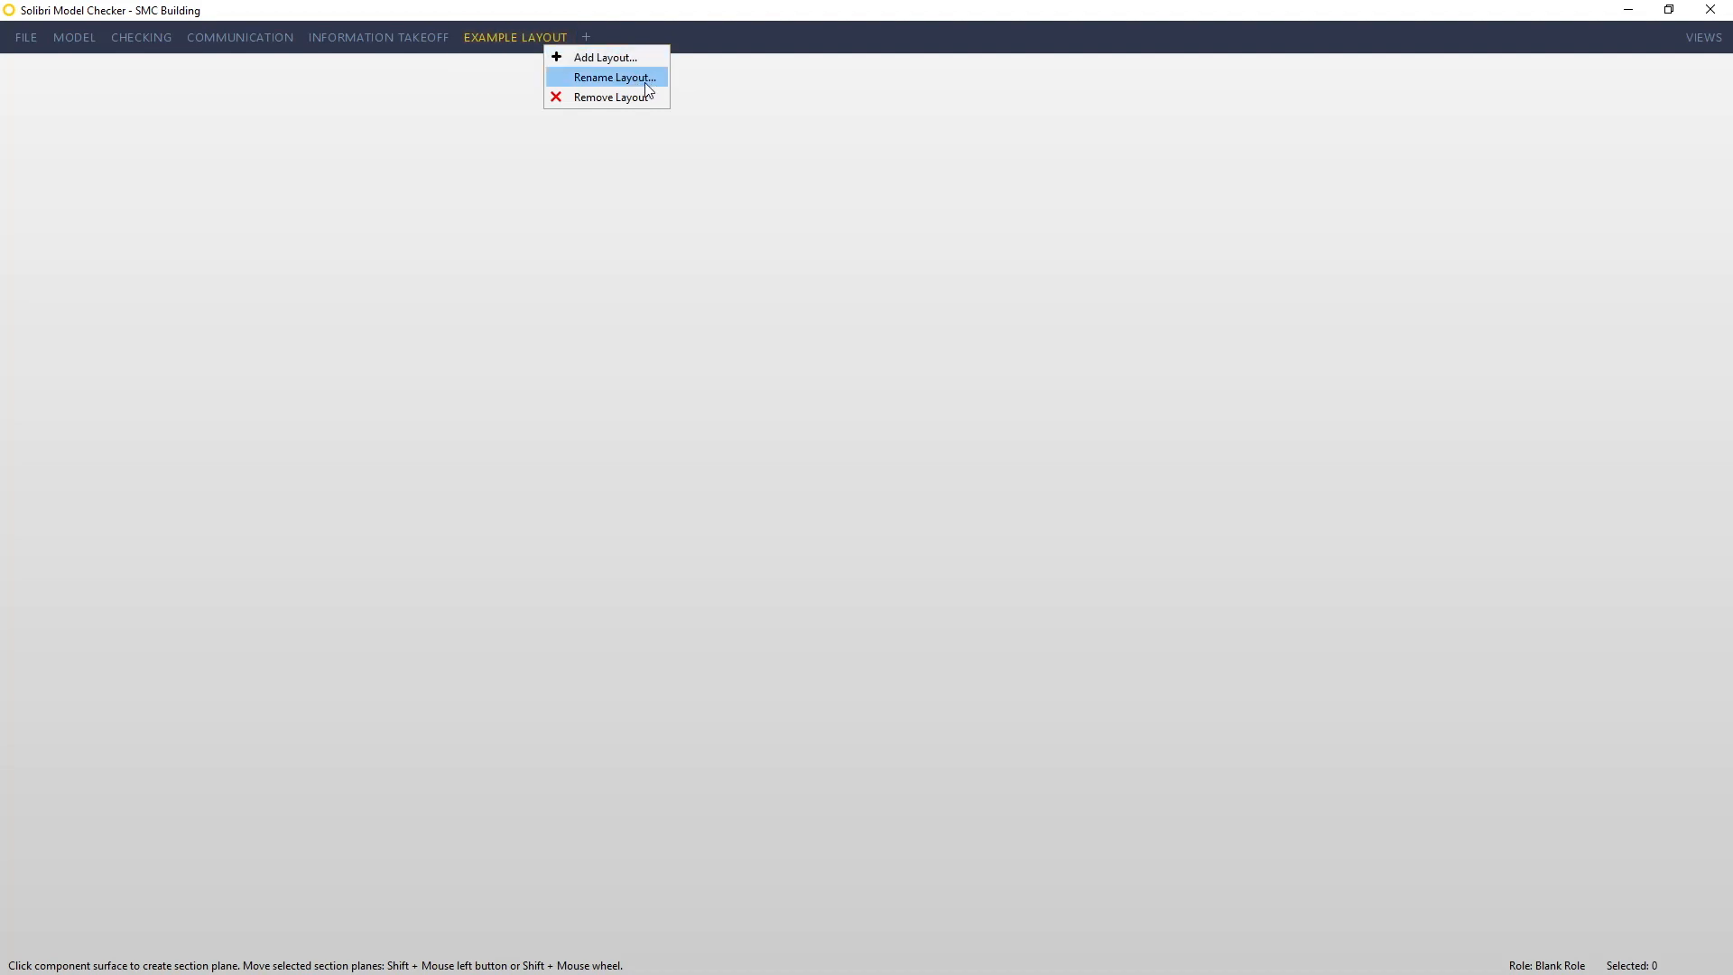
{"action": "left_click", "coordinate": [671, 159]}
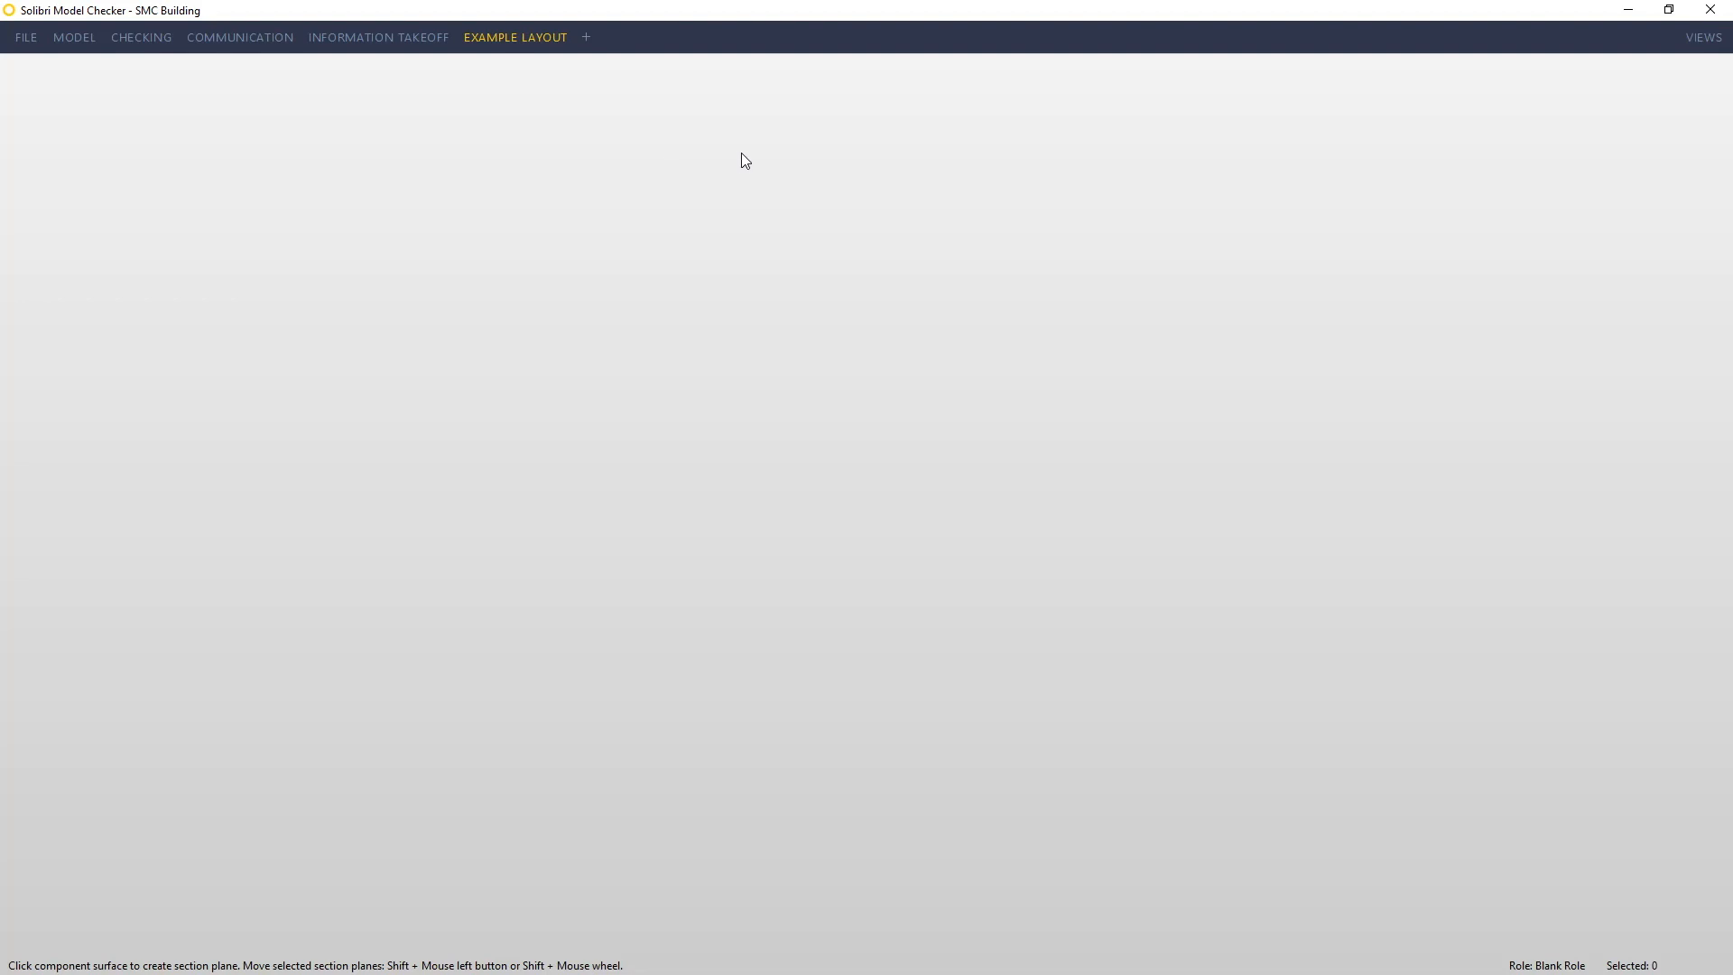
Step: Add the 3D, Model Tree, Info and Classification views to the empty Example Layout
{"action": "left_click", "coordinate": [1705, 38]}
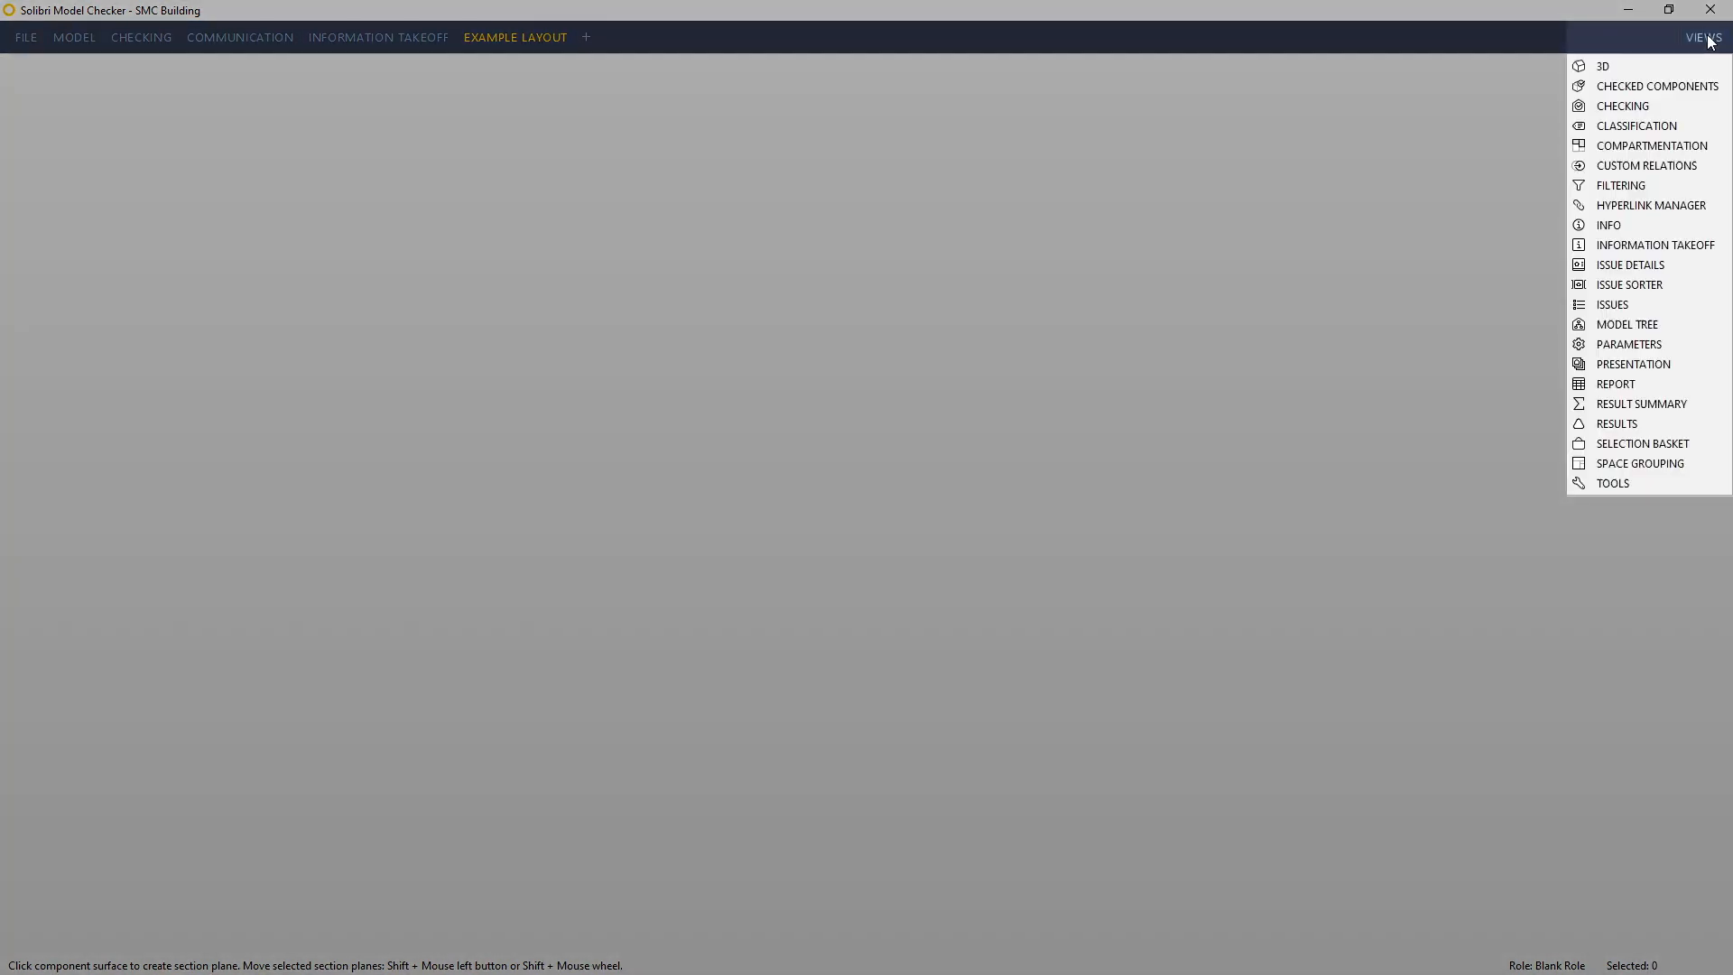
{"action": "left_click", "coordinate": [1648, 66]}
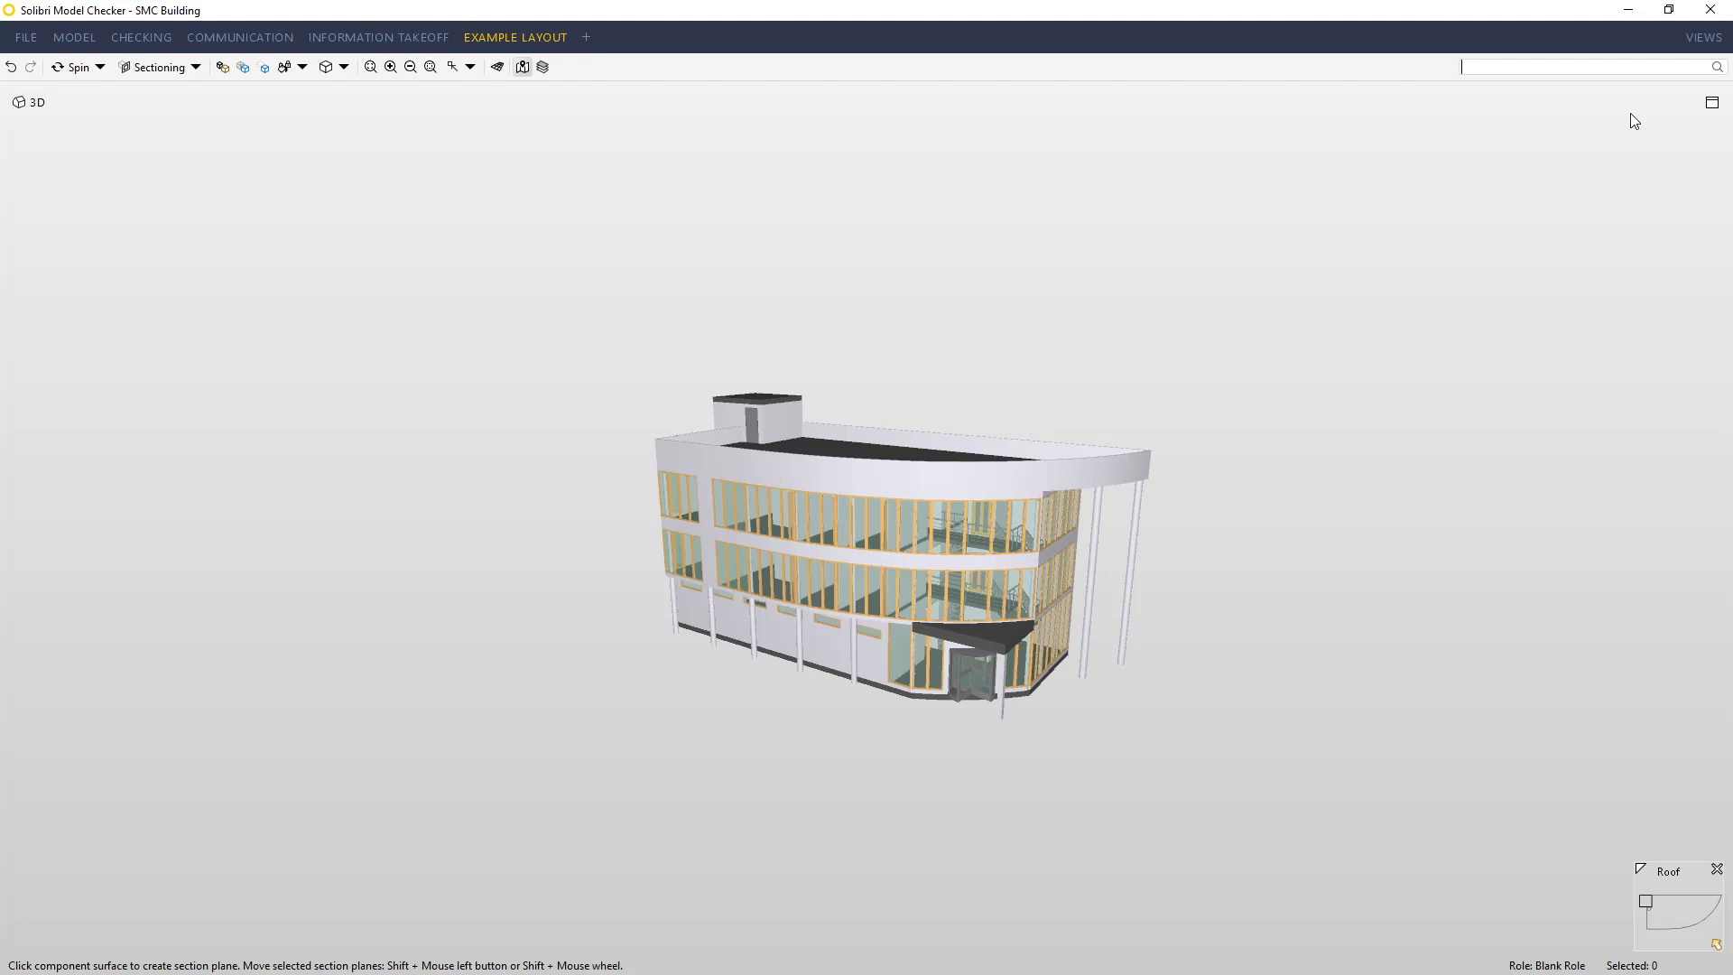
{"action": "left_click", "coordinate": [1697, 45]}
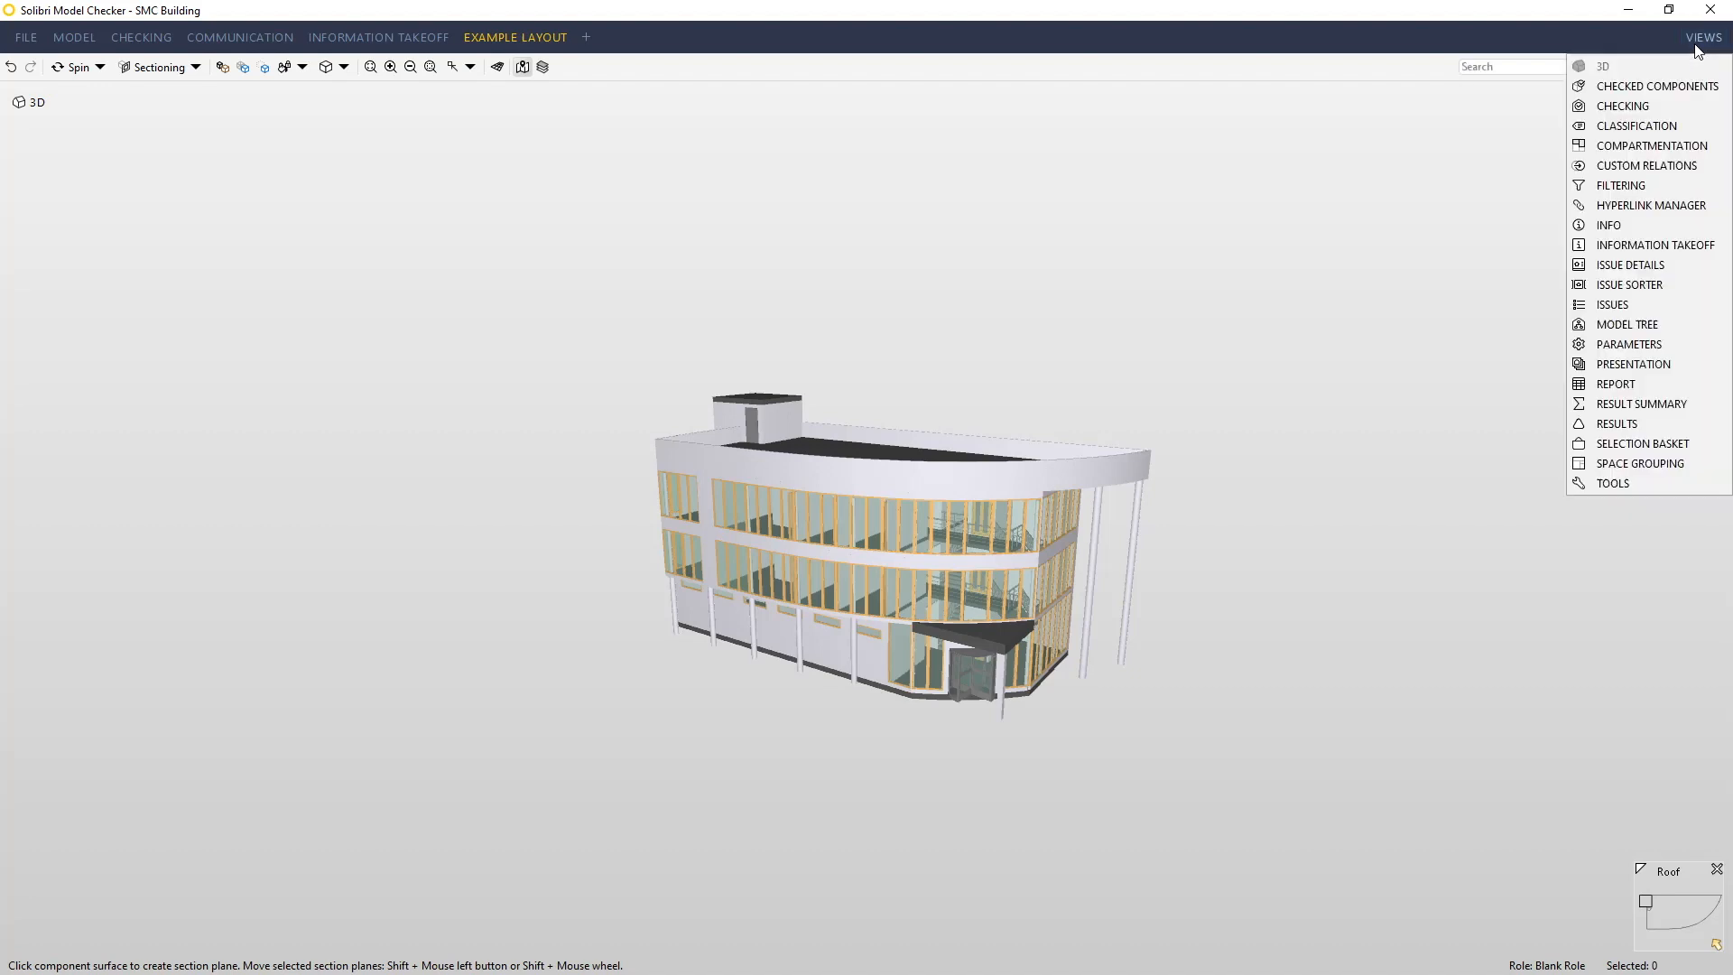
{"action": "left_click", "coordinate": [1641, 326]}
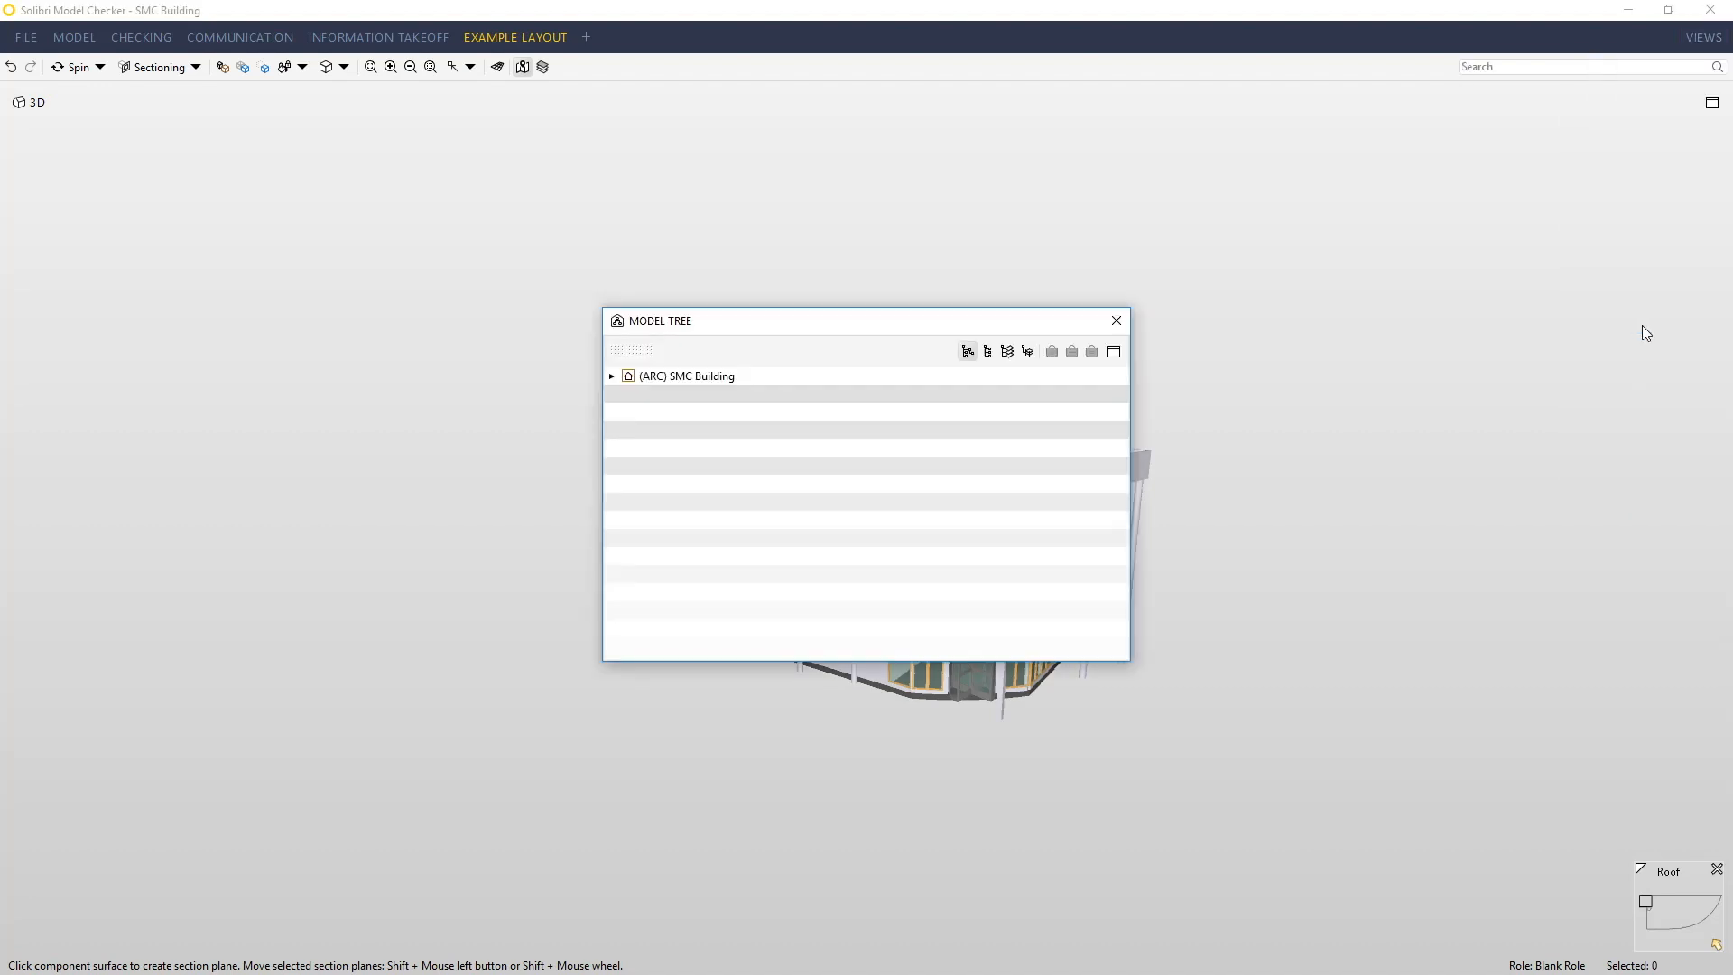
{"action": "left_click", "coordinate": [1703, 37]}
{"action": "left_click", "coordinate": [1645, 224]}
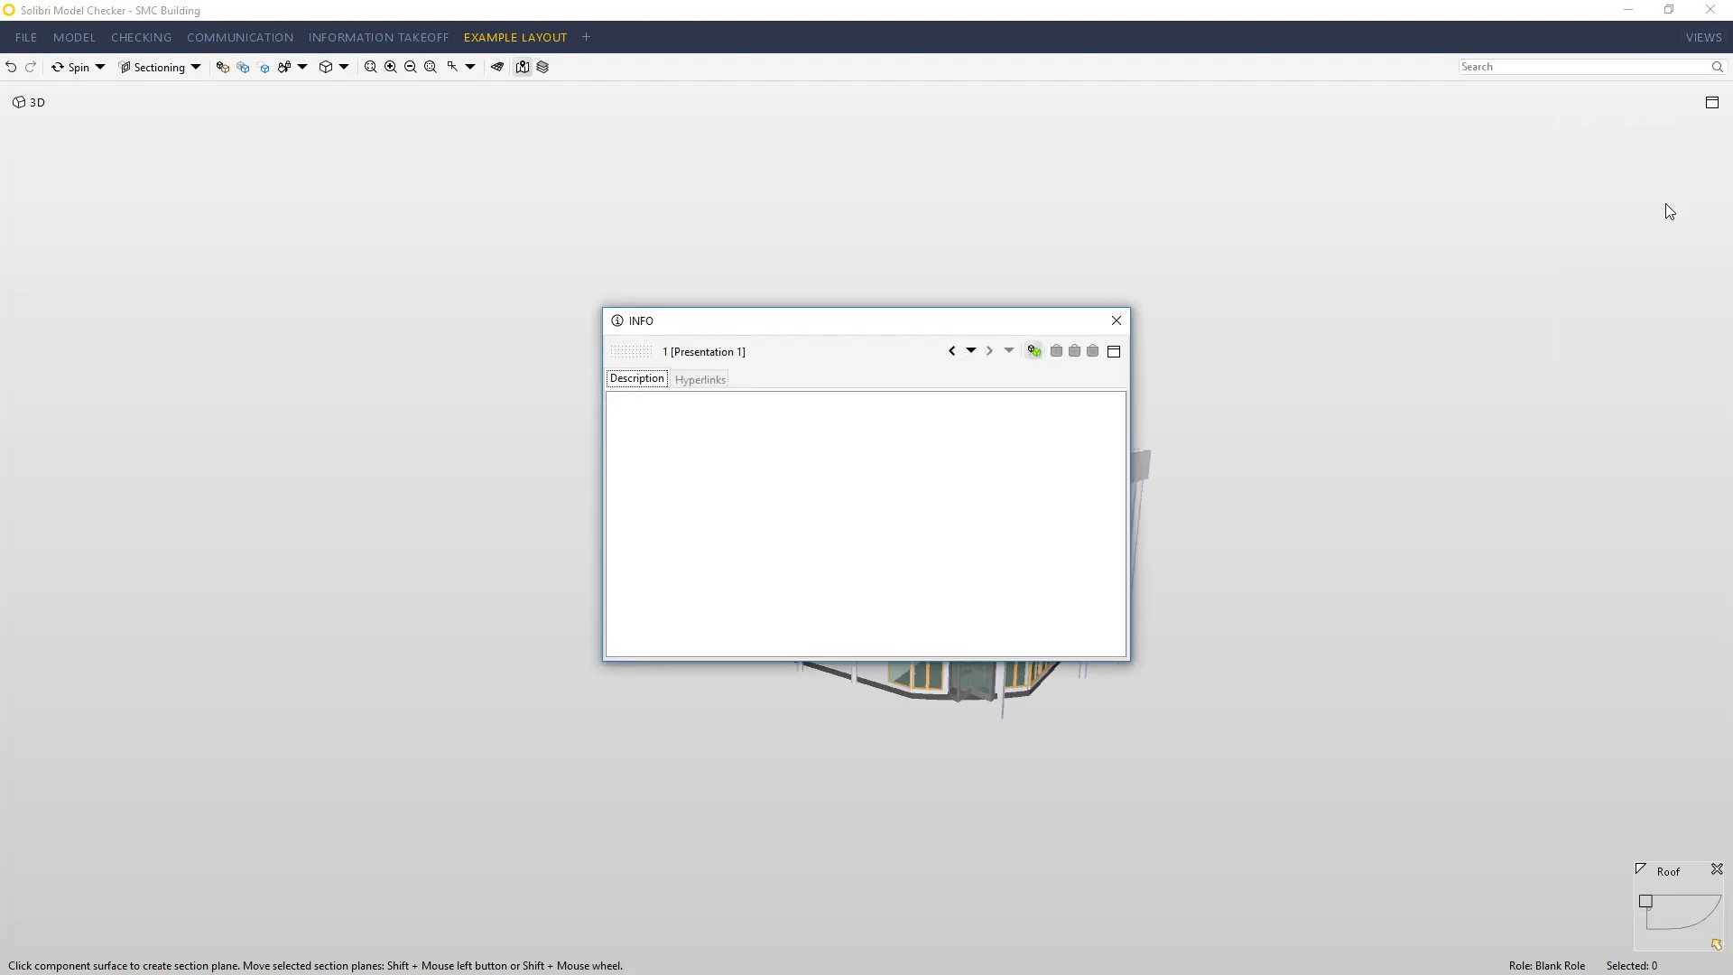
{"action": "left_click", "coordinate": [1706, 38]}
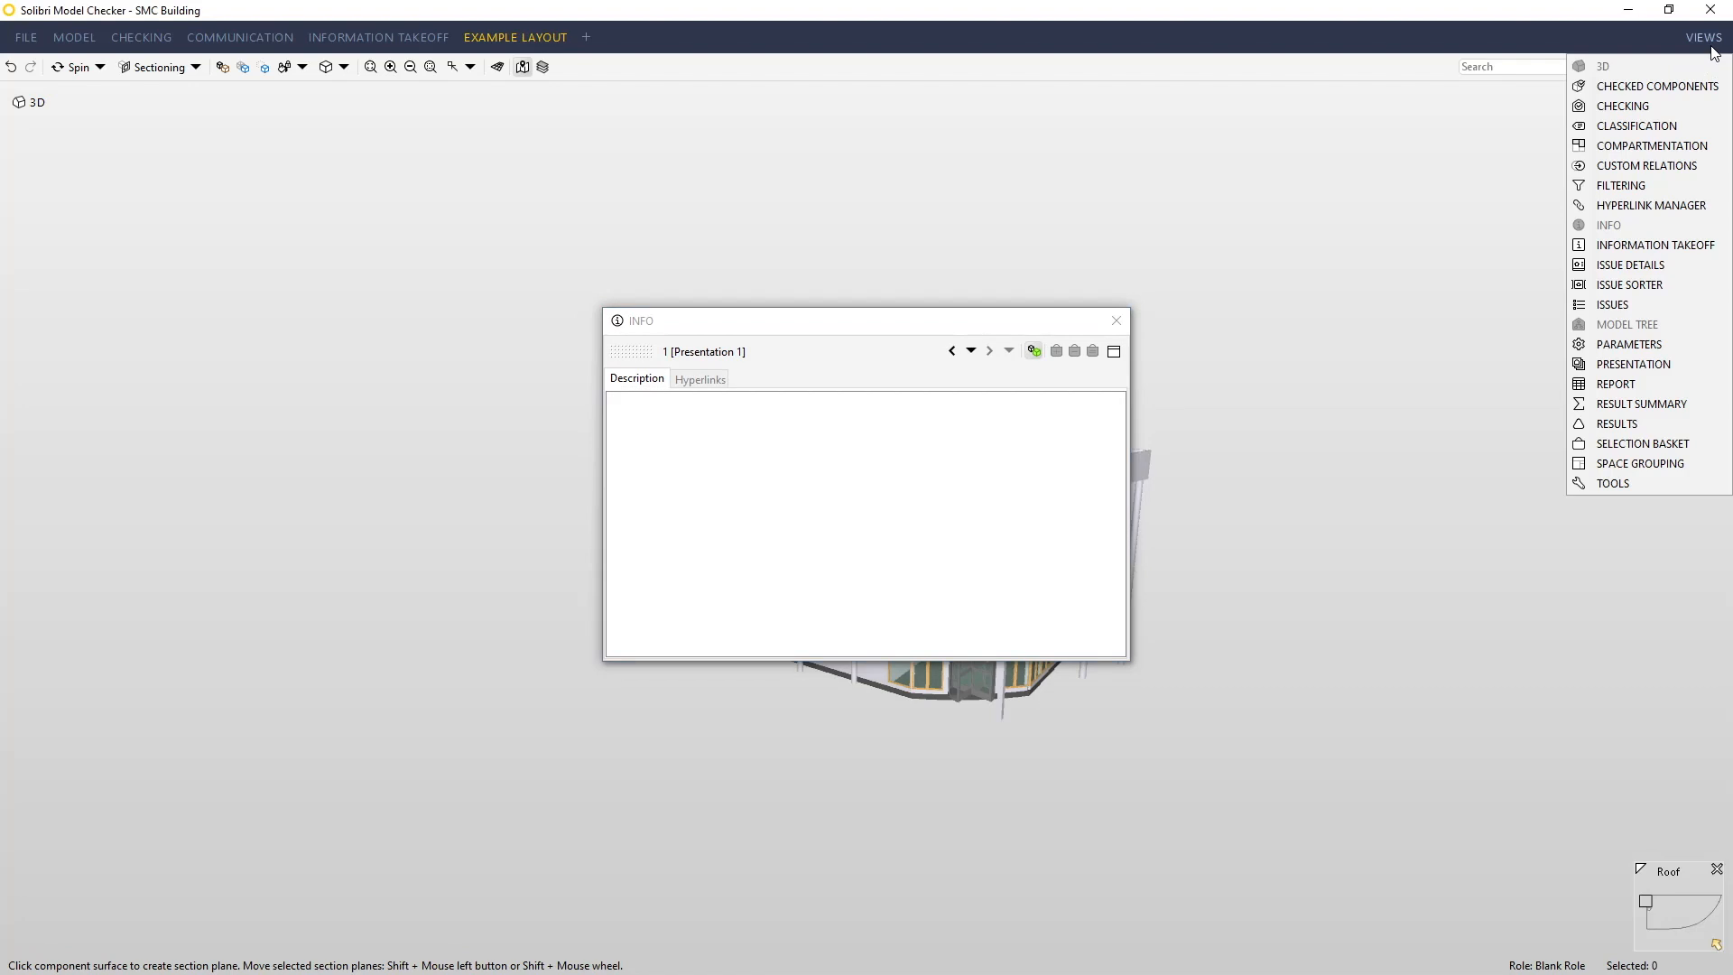
{"action": "left_click", "coordinate": [1699, 126]}
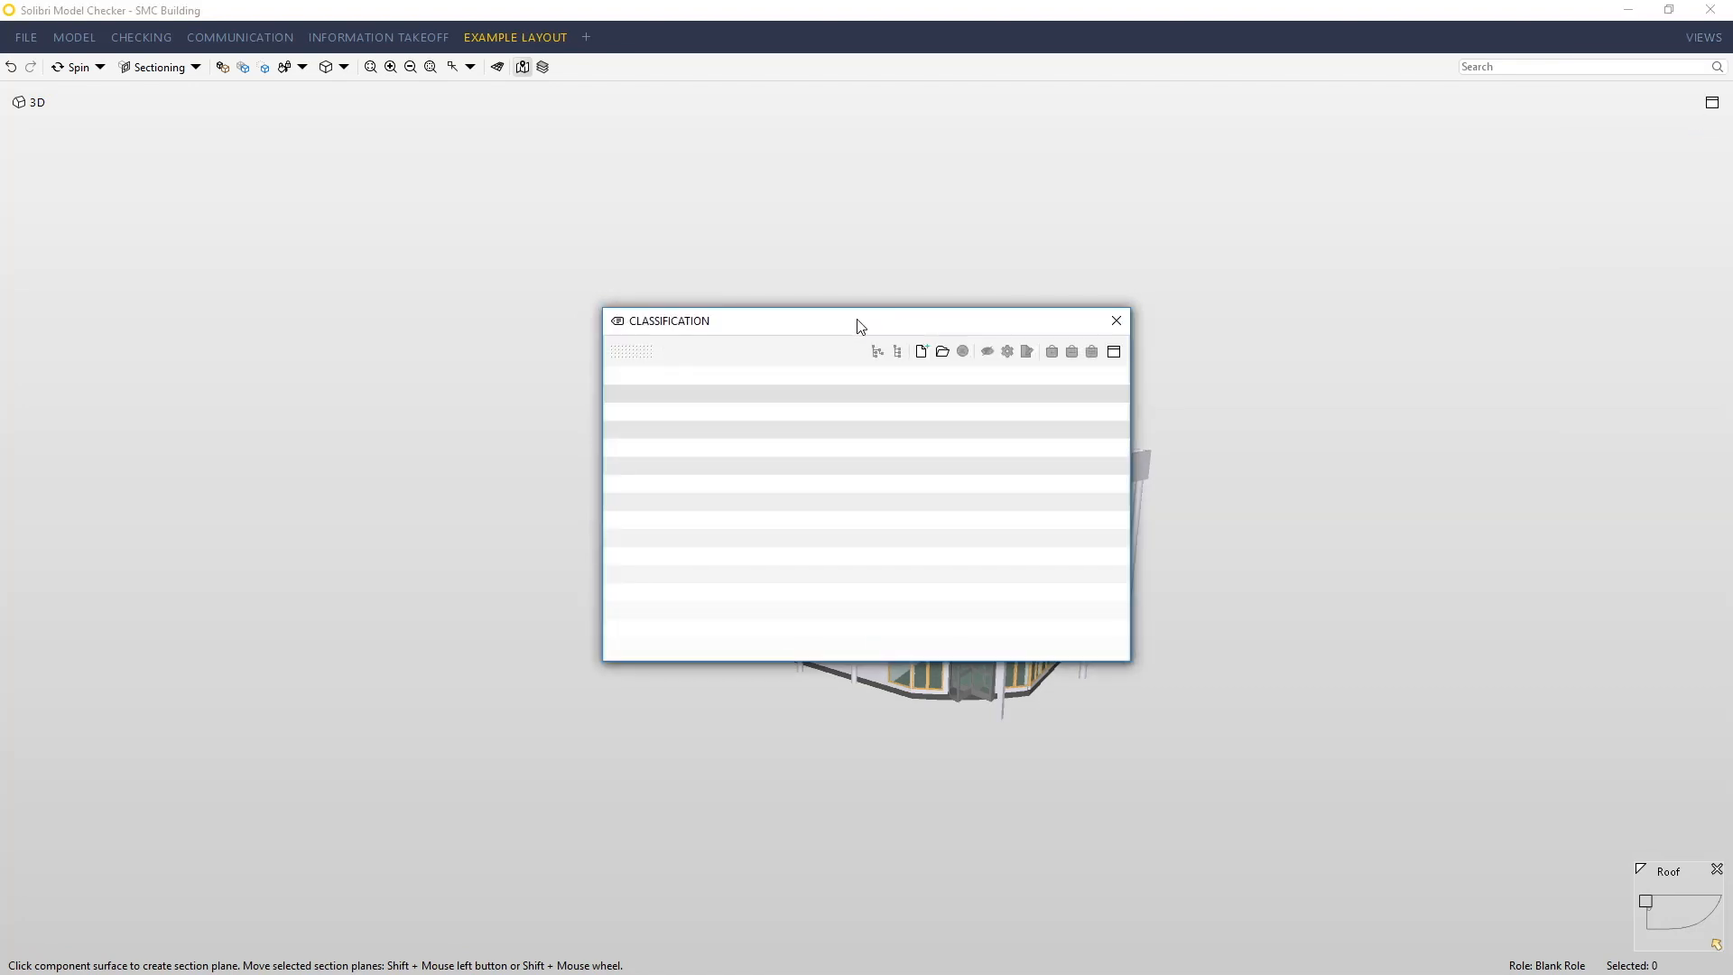
Step: Dock Model Tree left of the 3D view with Info and Classification side by side beneath it, and narrow that column
{"action": "left_click_drag", "start_coordinate": [858, 323], "coordinate": [1143, 459]}
{"action": "left_click_drag", "start_coordinate": [748, 331], "coordinate": [596, 430]}
{"action": "left_click_drag", "start_coordinate": [681, 332], "coordinate": [38, 176]}
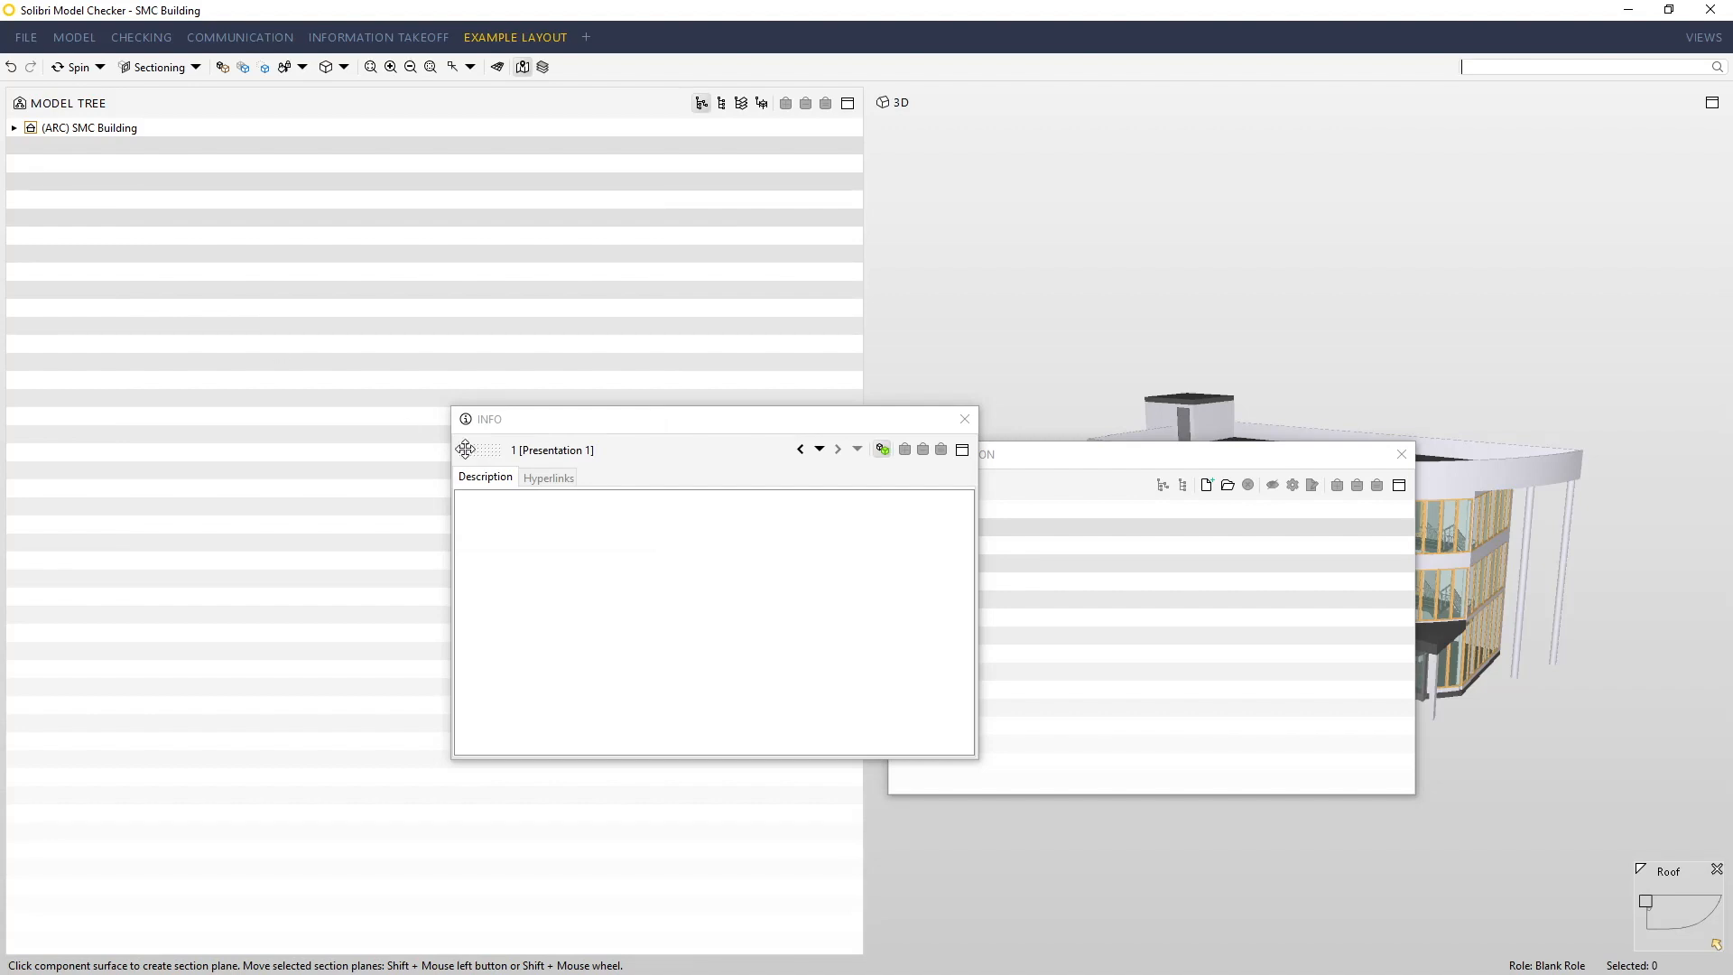
{"action": "left_click_drag", "start_coordinate": [469, 450], "coordinate": [205, 724]}
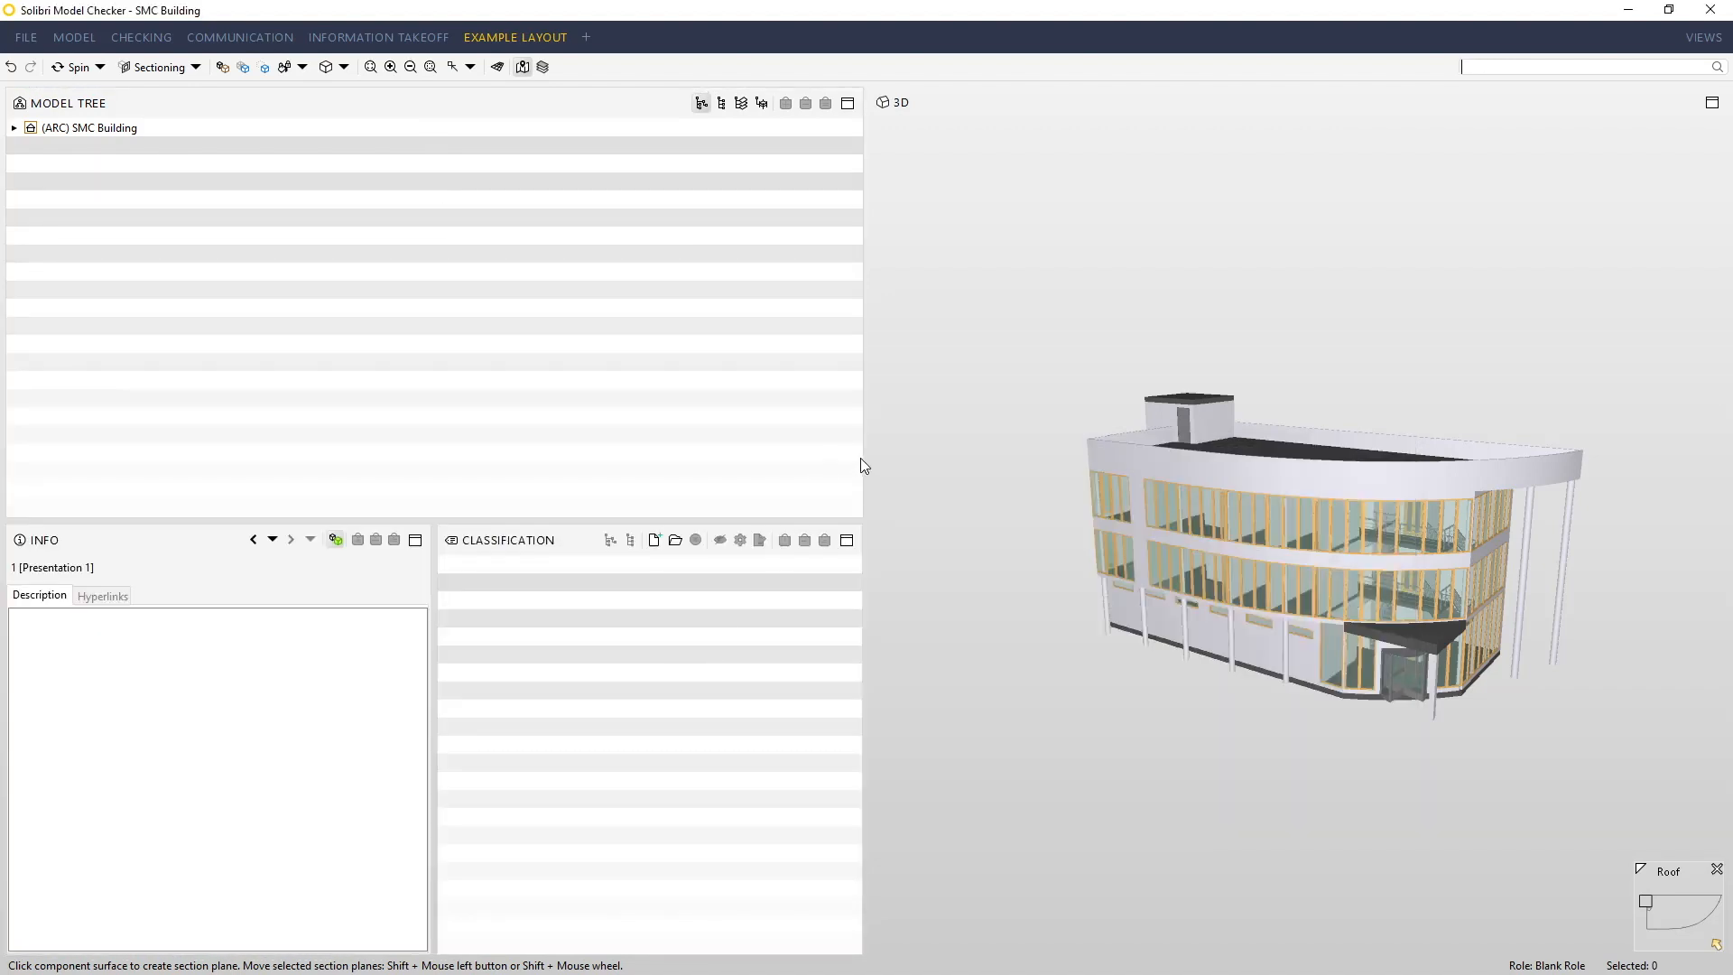
{"action": "left_click_drag", "start_coordinate": [846, 453], "coordinate": [626, 463]}
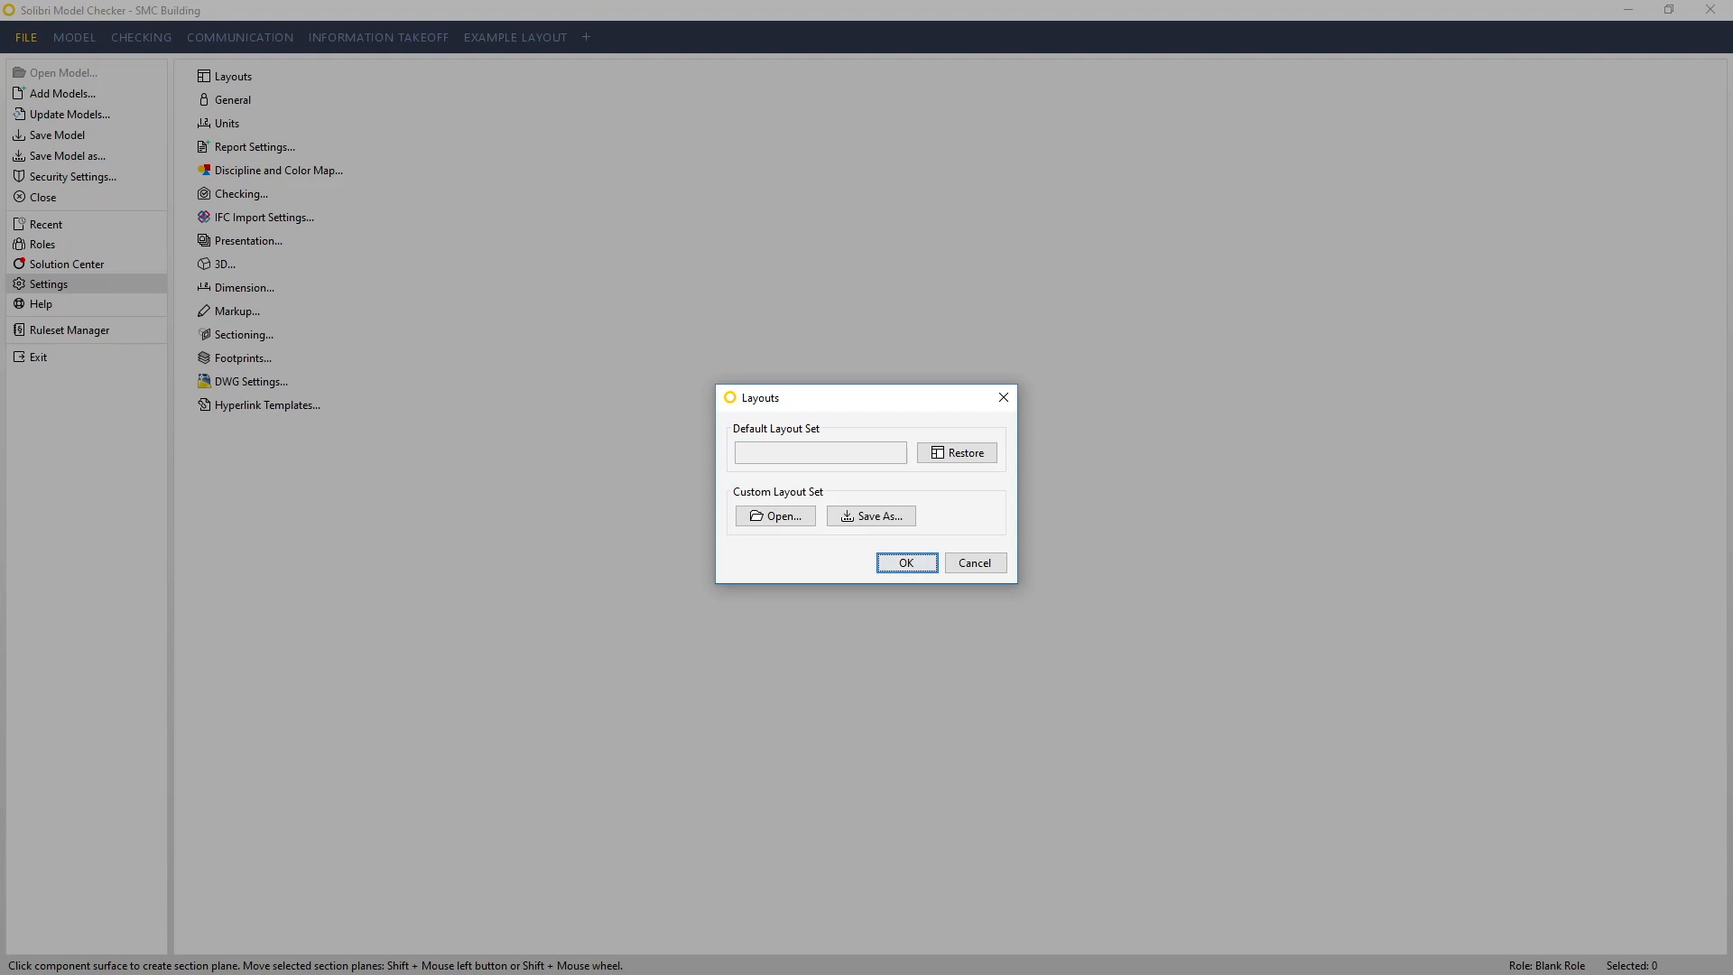
Step: Save the current layouts as a custom layout set named FullHD Training Layout in the Layout Sets folder
{"action": "left_click", "coordinate": [872, 516]}
{"action": "type", "text": "FullHD Training Layout"}
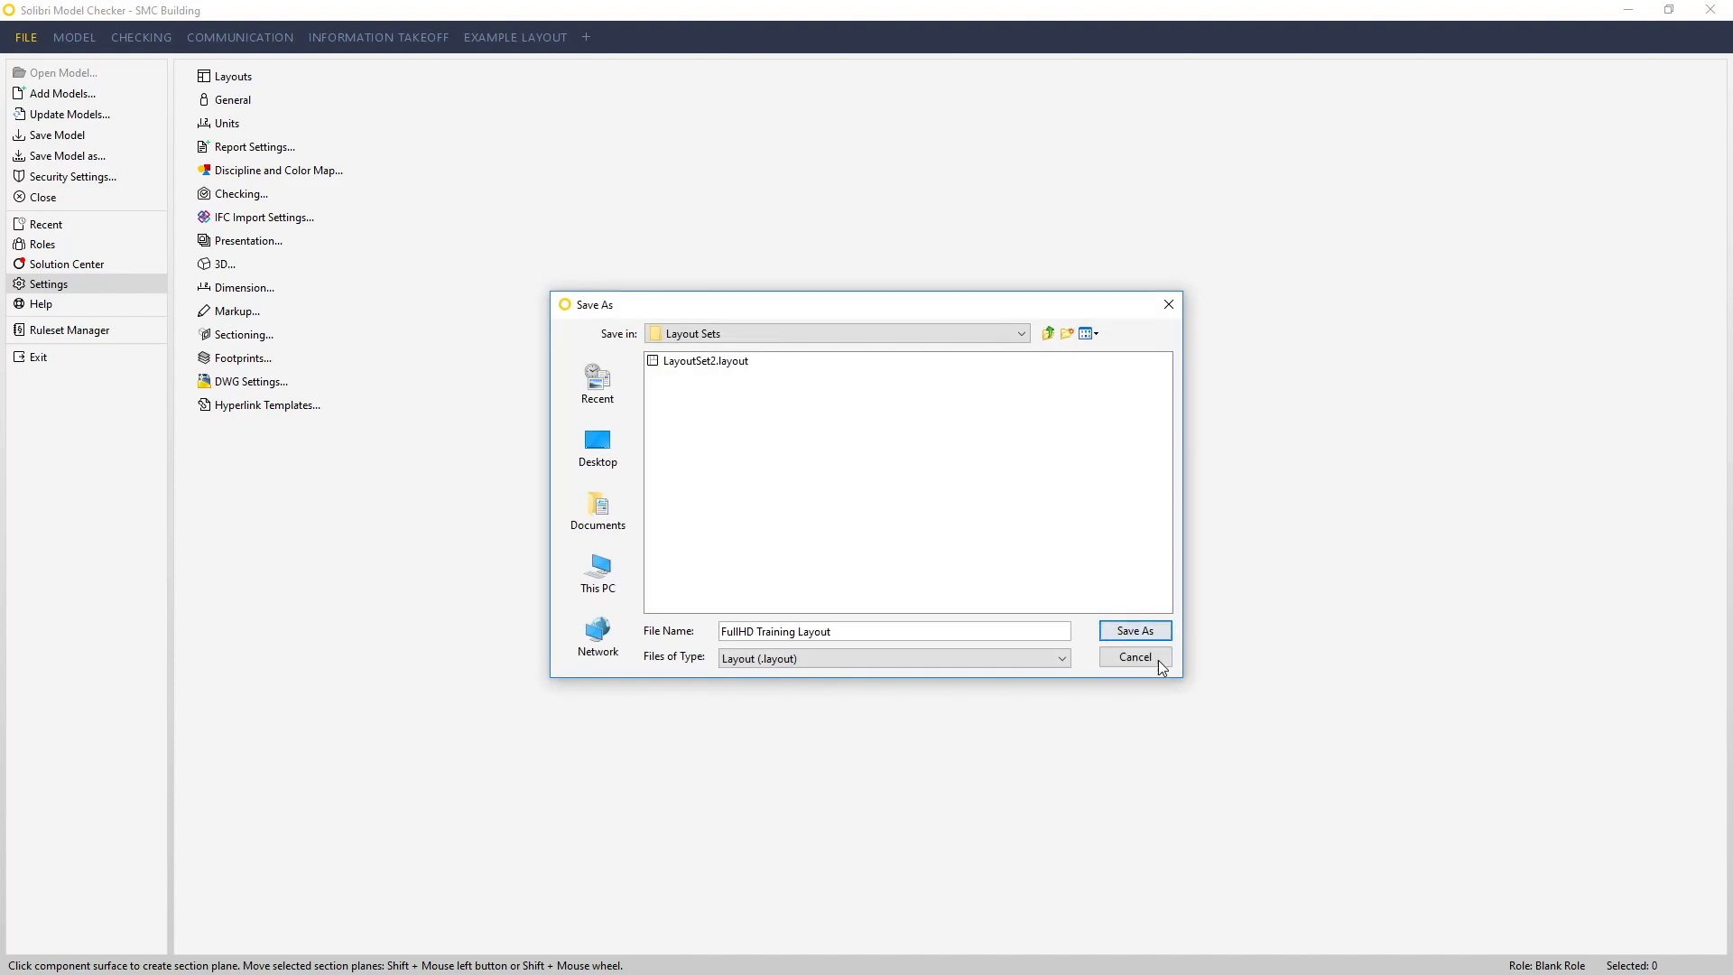
{"action": "left_click", "coordinate": [1162, 632]}
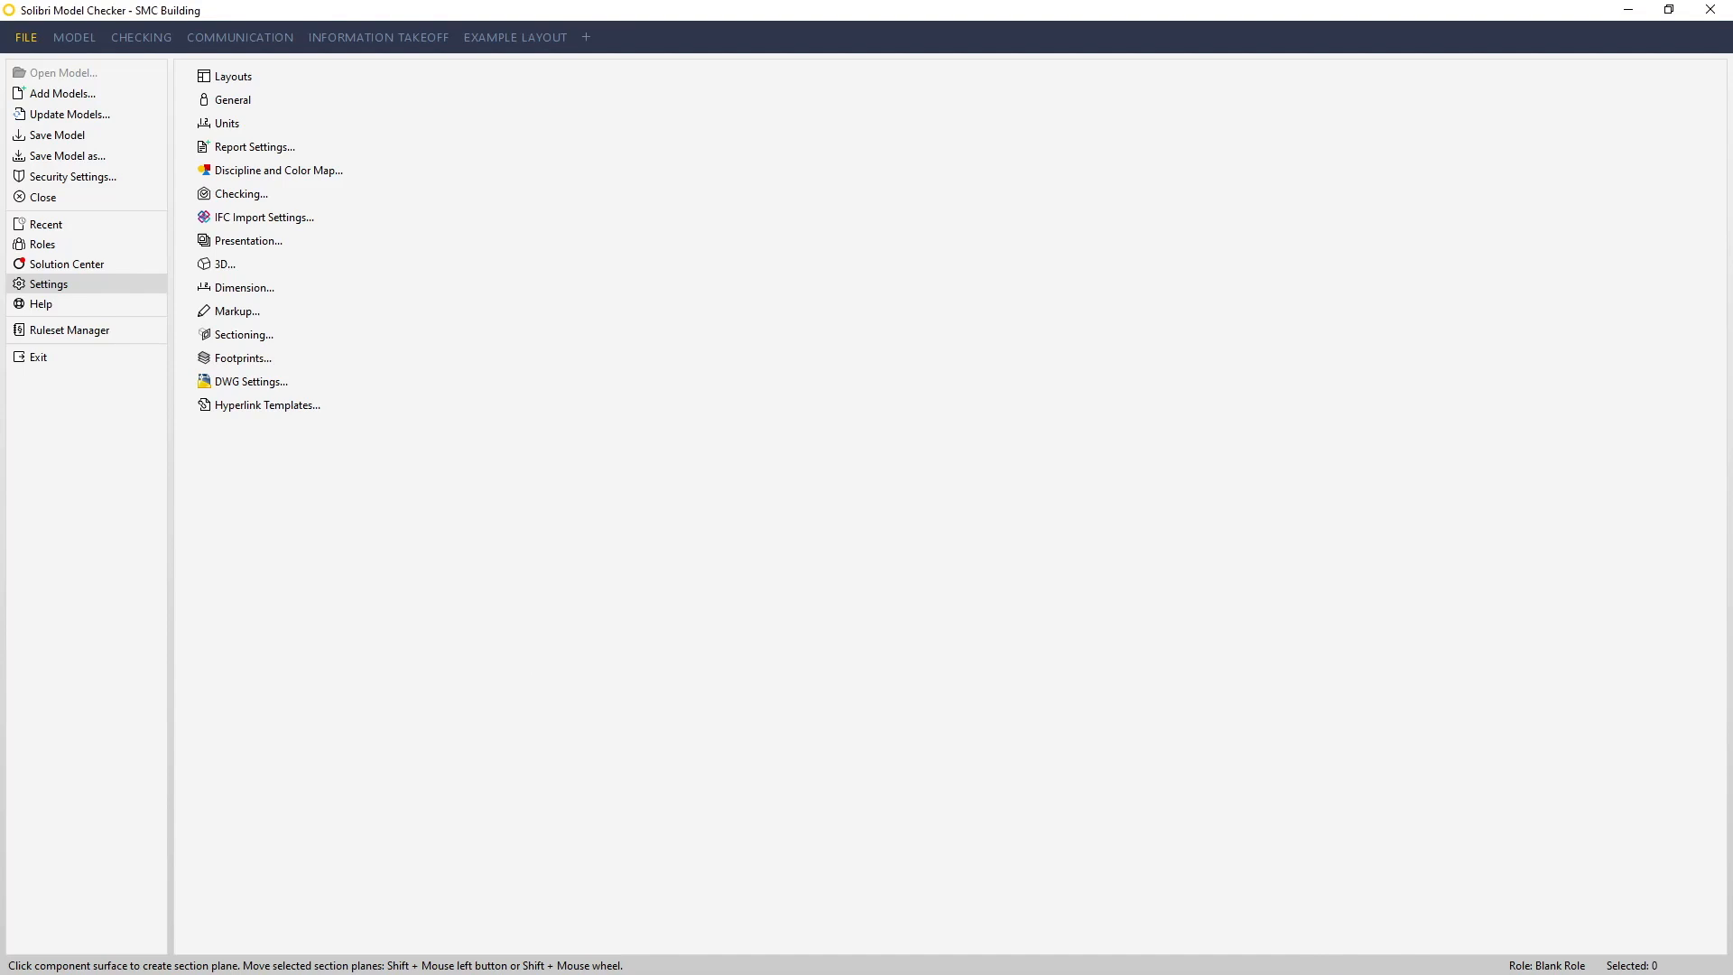